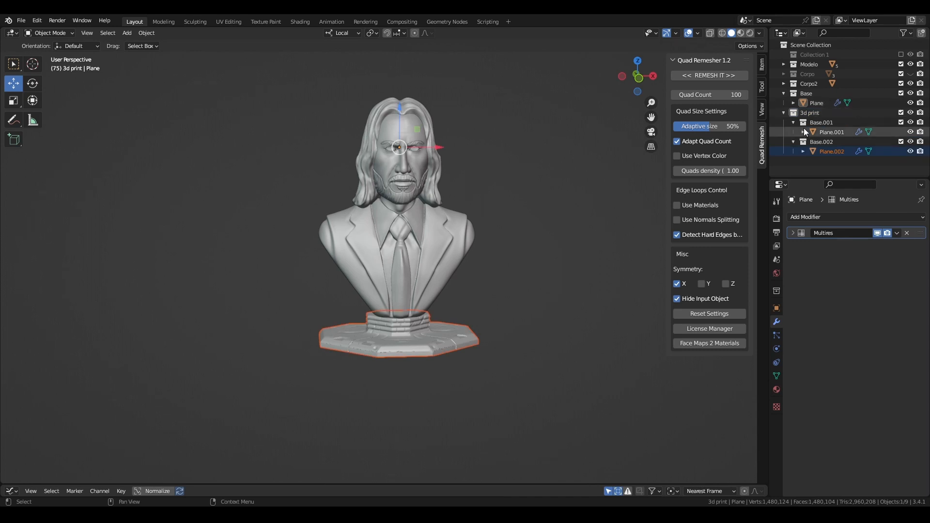
- Undo the extra paste of the base and copy the Corpo2 collection into the 3d print collection
{"action": "key", "text": "ctrl+z"}
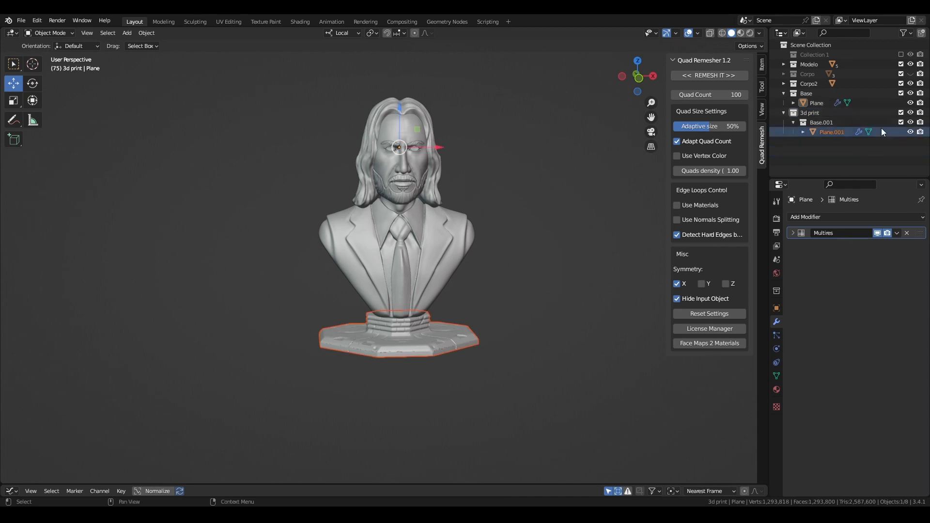
{"action": "left_click", "coordinate": [803, 82]}
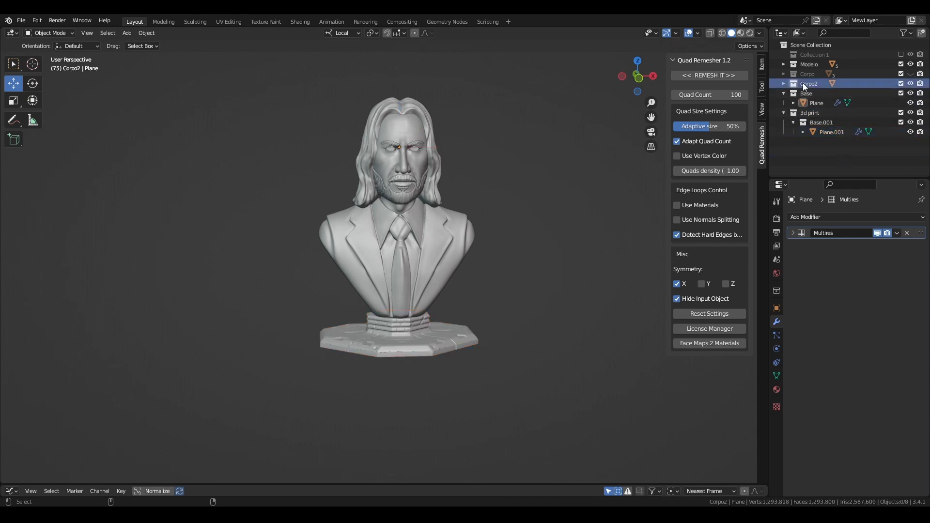
{"action": "key", "text": "ctrl+c"}
{"action": "left_click", "coordinate": [811, 115]}
{"action": "key", "text": "ctrl+v"}
- Copy the Modelo collection with its head objects into the 3d print collection
{"action": "left_click", "coordinate": [809, 68]}
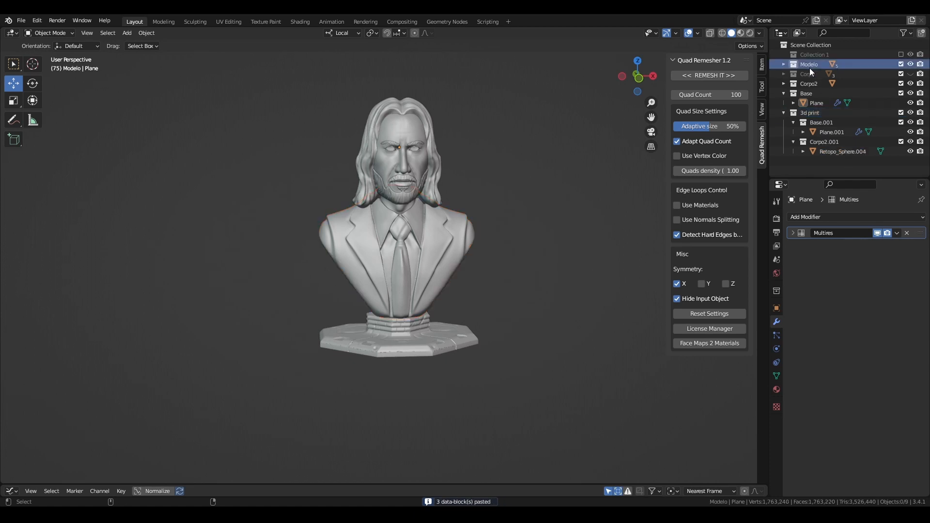
{"action": "key", "text": "ctrl+c"}
{"action": "left_click", "coordinate": [820, 112]}
{"action": "key", "text": "ctrl+v"}
- Hide the original Base, Corpo2 and Modelo collections, leaving only the 3d print copies displayed
{"action": "scroll", "coordinate": [819, 124], "scroll_direction": "down", "scroll_amount": 1}
{"action": "left_click", "coordinate": [831, 114]}
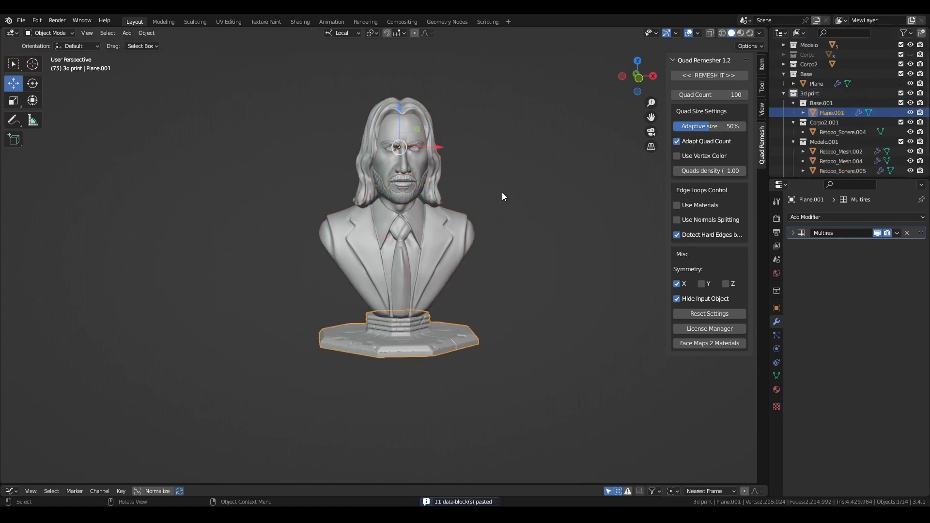
{"action": "scroll", "coordinate": [502, 192], "scroll_direction": "down", "scroll_amount": 2}
{"action": "left_click_drag", "start_coordinate": [909, 74], "coordinate": [909, 46]}
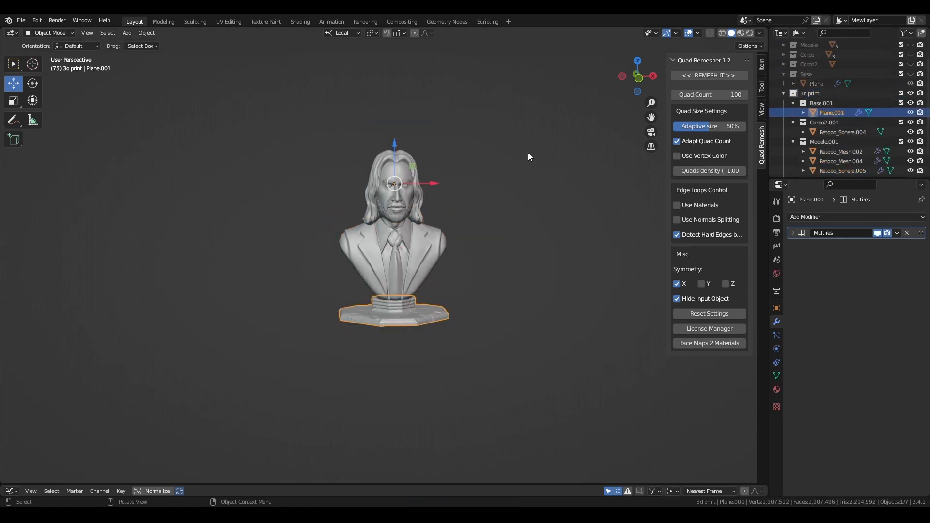
- Try to convert all objects in the 3d print collection to meshes
{"action": "scroll", "coordinate": [833, 143], "scroll_direction": "down", "scroll_amount": 1}
{"action": "left_click", "coordinate": [509, 215]}
{"action": "key", "text": "a"}
{"action": "right_click", "coordinate": [405, 167]}
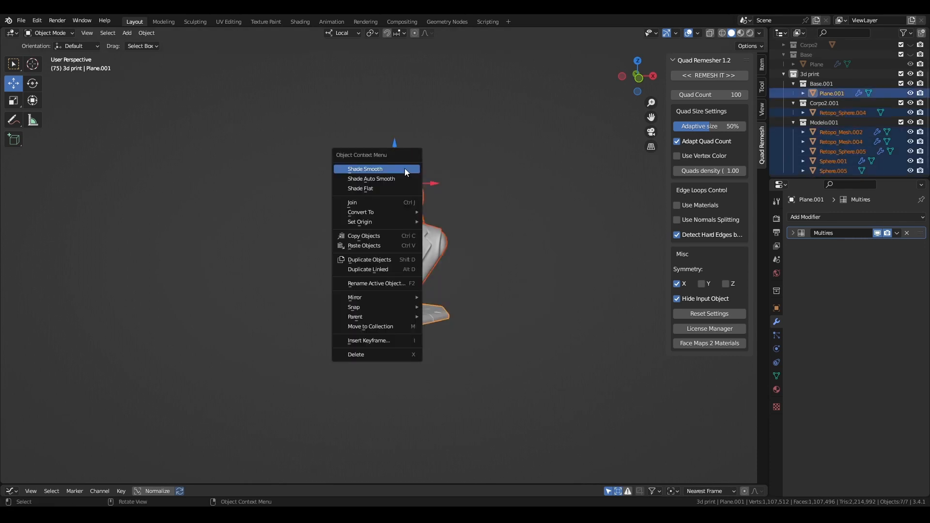
{"action": "left_click", "coordinate": [137, 33]}
{"action": "middle_click_drag", "start_coordinate": [445, 214], "coordinate": [452, 183]}
{"action": "key", "text": "shift+a"}
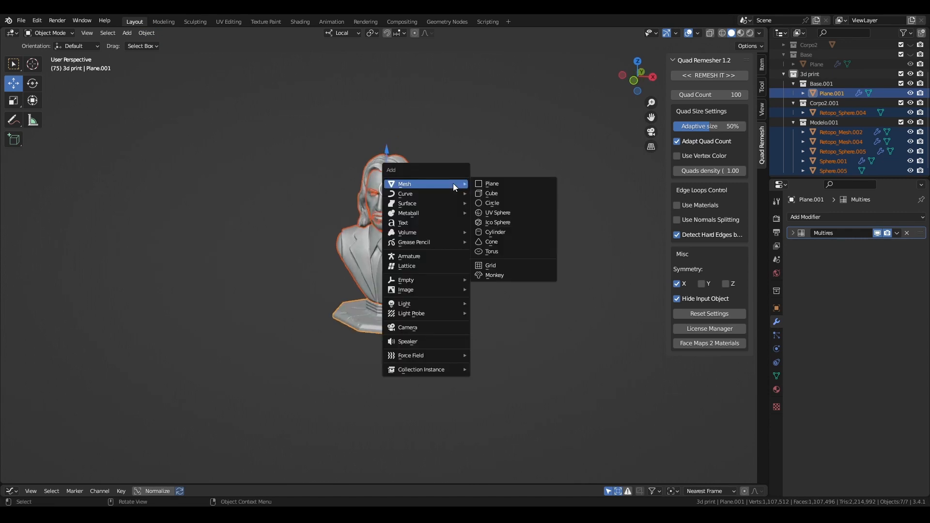
{"action": "key", "text": "Escape"}
{"action": "right_click", "coordinate": [422, 215]}
{"action": "mouse_move", "coordinate": [432, 260]}
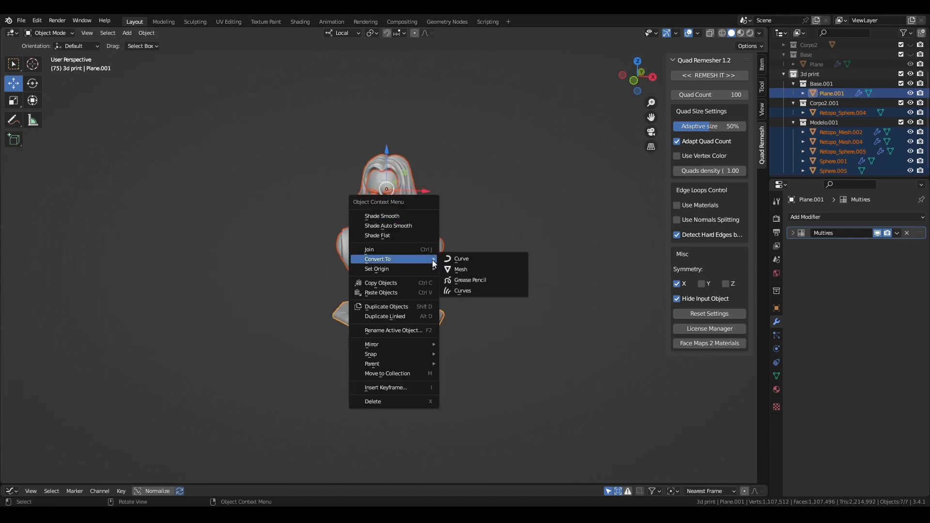
{"action": "left_click", "coordinate": [458, 269]}
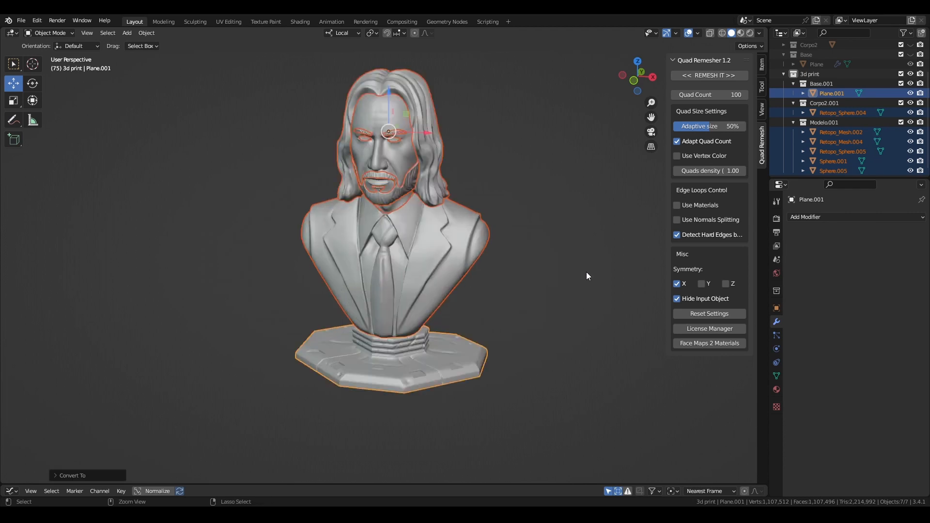
- Examine the modifiers on the copied head parts and the base, including the base's Multires settings
{"action": "left_click", "coordinate": [848, 132]}
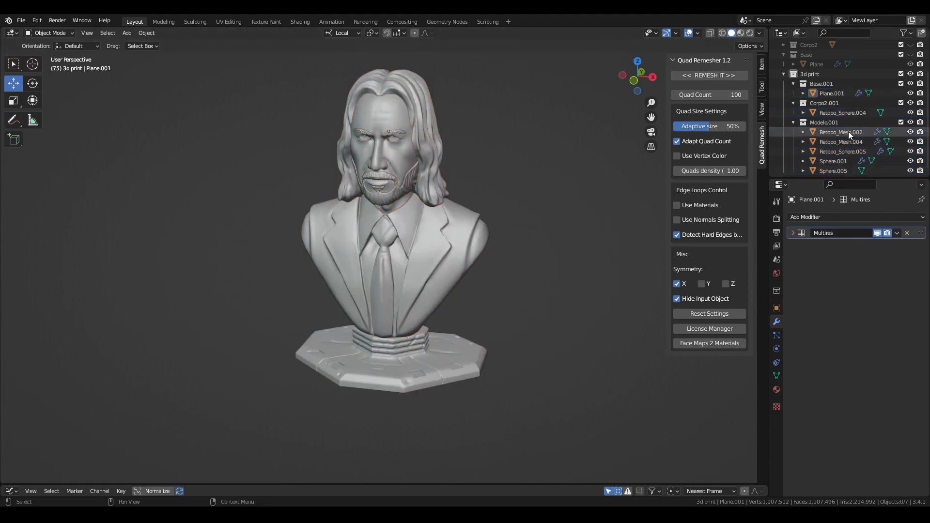
{"action": "left_click", "coordinate": [855, 142]}
{"action": "left_click", "coordinate": [851, 151]}
{"action": "left_click", "coordinate": [848, 161]}
{"action": "left_click", "coordinate": [837, 93]}
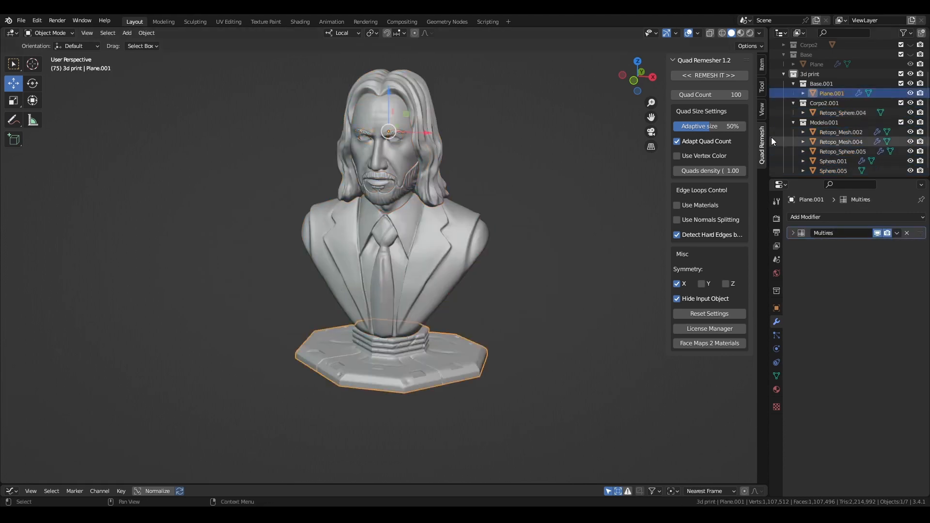
{"action": "left_click", "coordinate": [897, 233]}
{"action": "left_click", "coordinate": [896, 234]}
{"action": "left_click", "coordinate": [793, 233]}
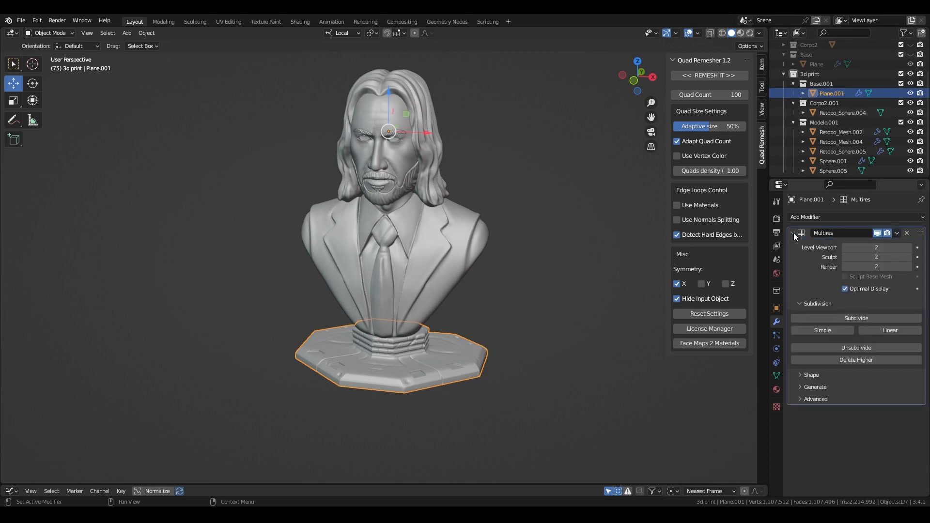
{"action": "left_click", "coordinate": [855, 134]}
{"action": "left_click", "coordinate": [855, 142]}
{"action": "left_click", "coordinate": [854, 151]}
{"action": "left_click", "coordinate": [848, 161]}
- Select every object in the 3d print collection and convert them all to meshes
{"action": "scroll", "coordinate": [533, 235], "scroll_direction": "down", "scroll_amount": 2}
{"action": "left_click", "coordinate": [520, 238]}
{"action": "left_click_drag", "start_coordinate": [497, 392], "coordinate": [302, 103]}
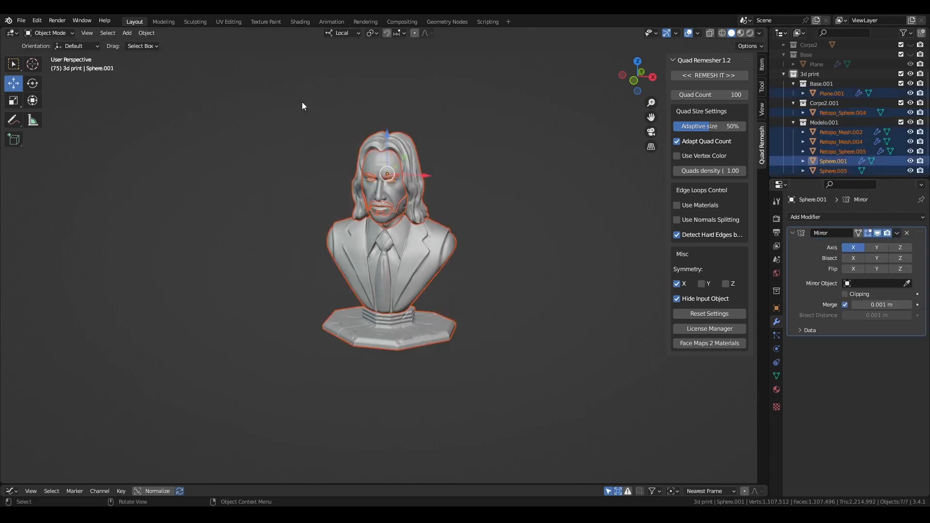
{"action": "right_click", "coordinate": [335, 106]}
{"action": "left_click", "coordinate": [509, 196]}
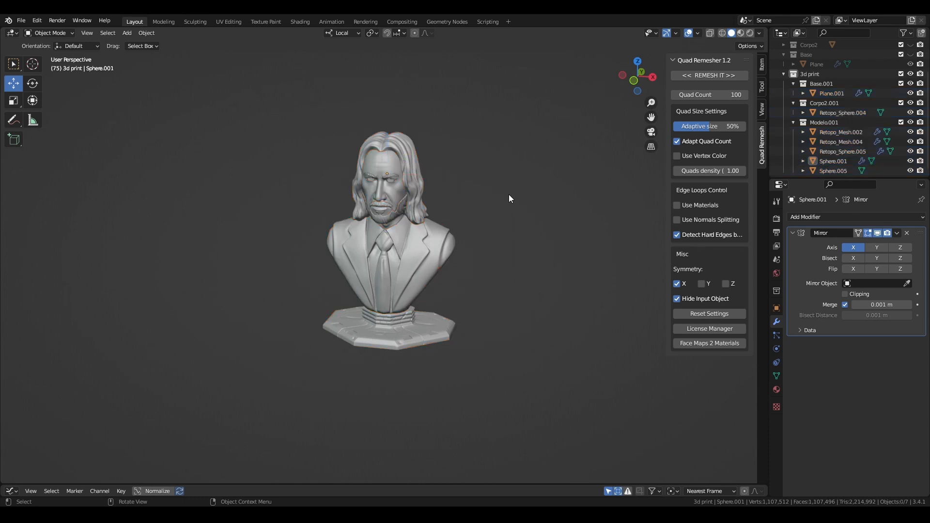
{"action": "key", "text": "a"}
{"action": "right_click", "coordinate": [485, 196]}
{"action": "mouse_move", "coordinate": [487, 195]}
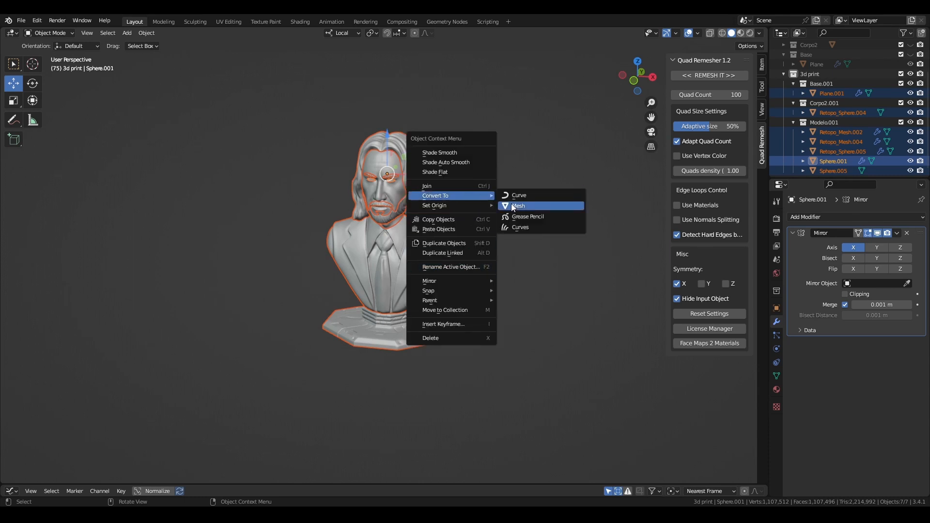
{"action": "left_click", "coordinate": [511, 205]}
- Hide the suit body and join all objects in Modelo.001 into one mesh with Retopo_Mesh.002 as the active object
{"action": "left_click", "coordinate": [814, 134]}
{"action": "scroll", "coordinate": [535, 238], "scroll_direction": "down", "scroll_amount": 1}
{"action": "scroll", "coordinate": [844, 166], "scroll_direction": "down", "scroll_amount": 1}
{"action": "left_click", "coordinate": [843, 169], "text": "shift"}
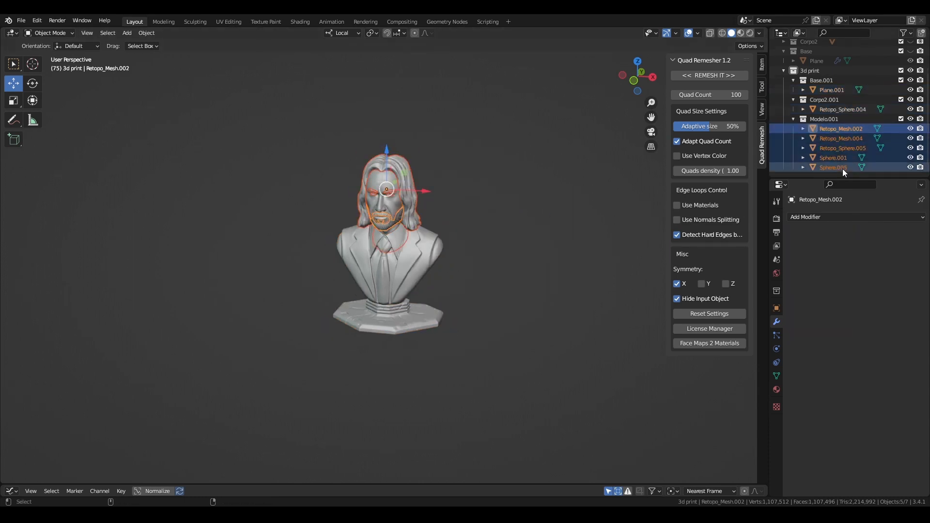
{"action": "middle_click_drag", "start_coordinate": [474, 209], "coordinate": [492, 197]}
{"action": "left_click_drag", "start_coordinate": [453, 201], "coordinate": [385, 190]}
{"action": "scroll", "coordinate": [397, 193], "scroll_direction": "up", "scroll_amount": 2}
{"action": "key", "text": "ctrl+j"}
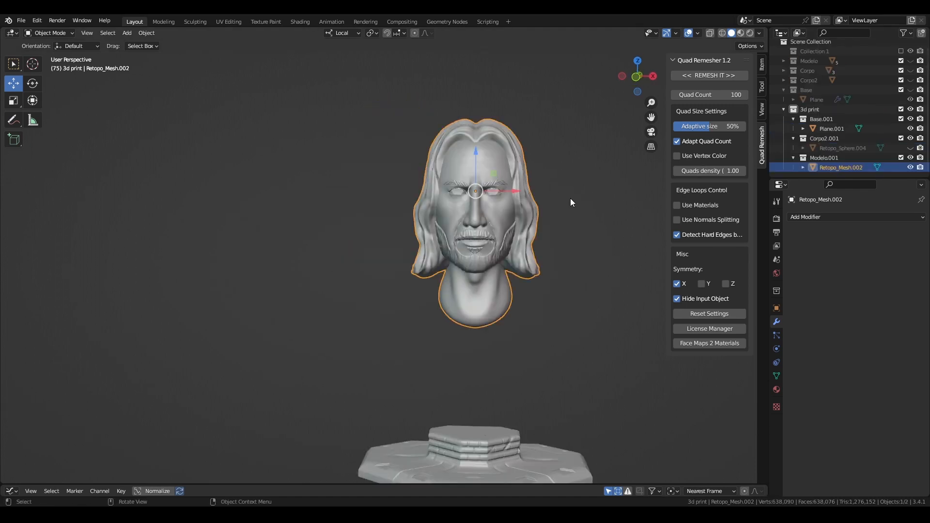
- Switch the joined head to Sculpt Mode and voxel-remesh it at a fine voxel size
{"action": "key", "text": "ctrl+Tab"}
{"action": "left_click", "coordinate": [579, 269]}
{"action": "scroll", "coordinate": [575, 244], "scroll_direction": "up", "scroll_amount": 3}
{"action": "key", "text": "r"}
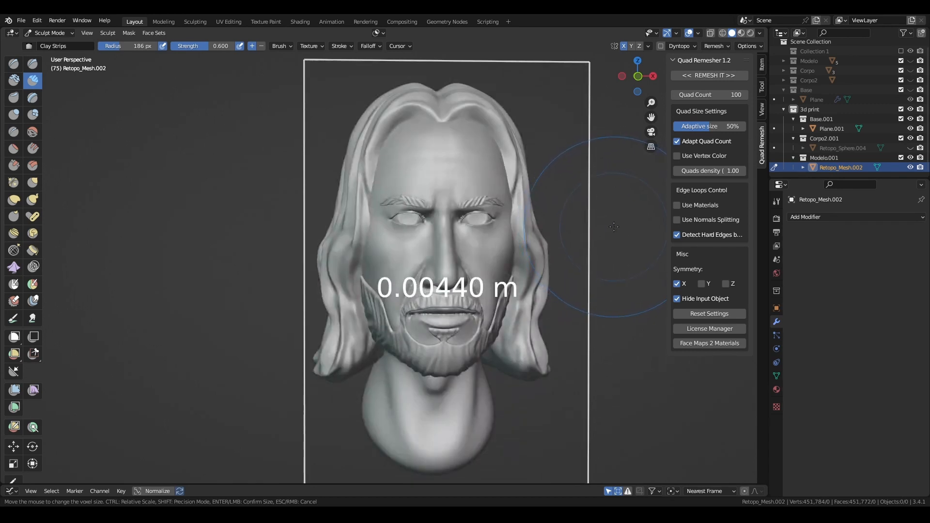
{"action": "left_click", "coordinate": [603, 229]}
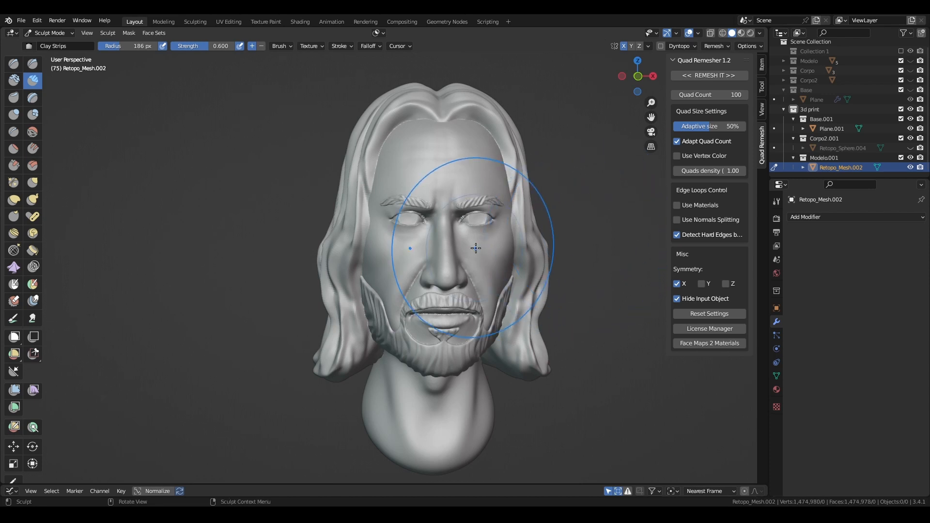
- Add a Decimate modifier to the remeshed head, using Collapse with a ratio of 0.2
{"action": "left_click_drag", "start_coordinate": [573, 237], "coordinate": [578, 238], "text": "alt"}
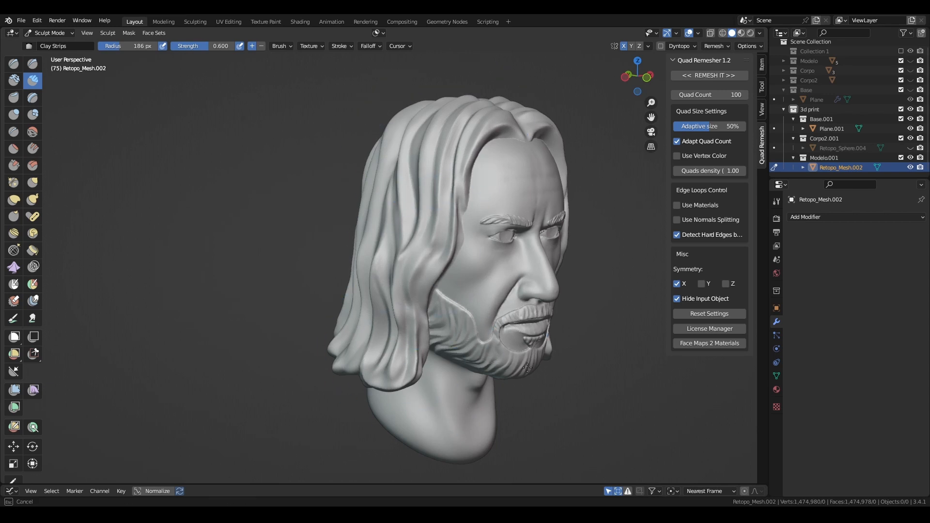
{"action": "middle_click_drag", "start_coordinate": [475, 206], "coordinate": [462, 229]}
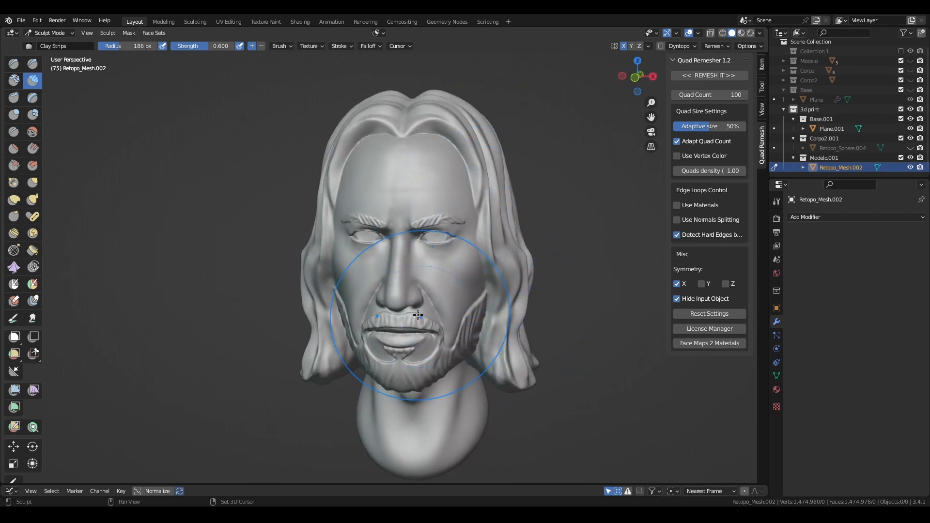
{"action": "middle_click_drag", "start_coordinate": [397, 356], "coordinate": [390, 328]}
{"action": "mouse_move", "coordinate": [450, 323]}
{"action": "middle_mouse_down"}
{"action": "mouse_move", "coordinate": [370, 272]}
{"action": "mouse_move", "coordinate": [415, 272]}
{"action": "mouse_move", "coordinate": [352, 310]}
{"action": "mouse_move", "coordinate": [353, 260]}
{"action": "mouse_move", "coordinate": [373, 311]}
{"action": "mouse_move", "coordinate": [529, 345]}
{"action": "mouse_move", "coordinate": [518, 274]}
{"action": "middle_mouse_up"}
{"action": "scroll", "coordinate": [529, 345], "scroll_direction": "down", "scroll_amount": 3}
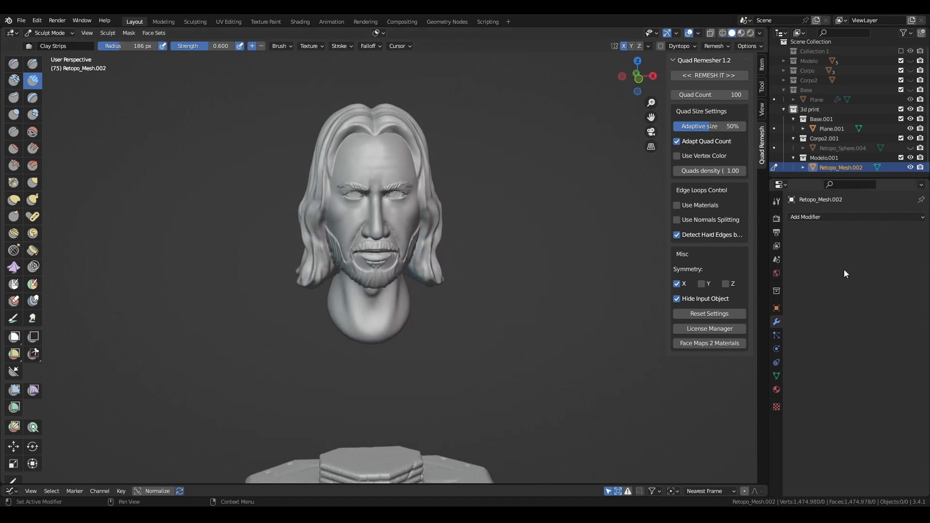
{"action": "left_click", "coordinate": [807, 216]}
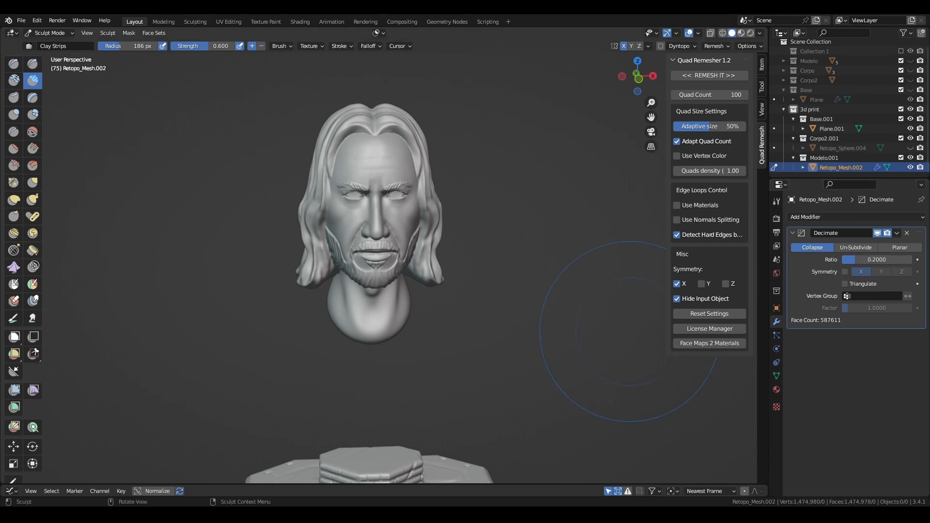
- Check the decimated head's topology with the wireframe overlay and apply the Decimate modifier
{"action": "middle_click_drag", "start_coordinate": [628, 332], "coordinate": [503, 285]}
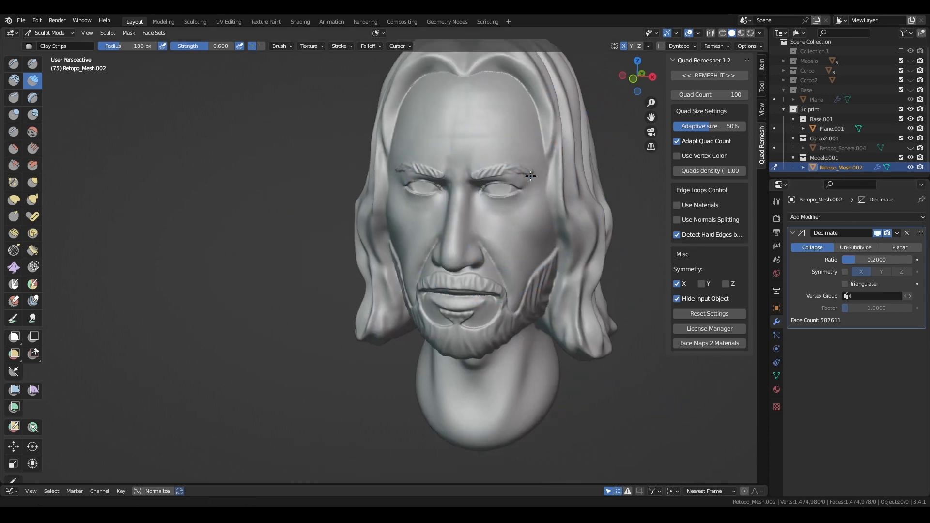
{"action": "left_click", "coordinate": [508, 193]}
{"action": "scroll", "coordinate": [508, 192], "scroll_direction": "up", "scroll_amount": 5}
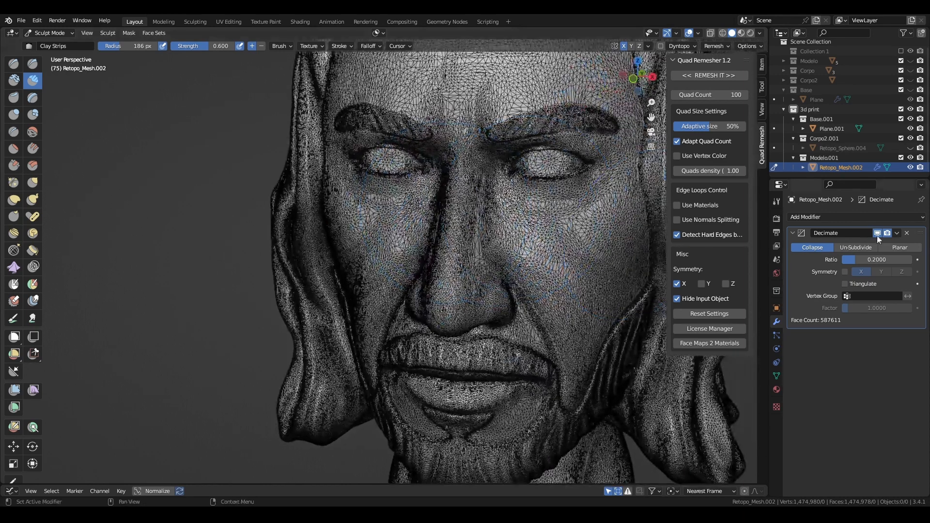
{"action": "left_click", "coordinate": [897, 233]}
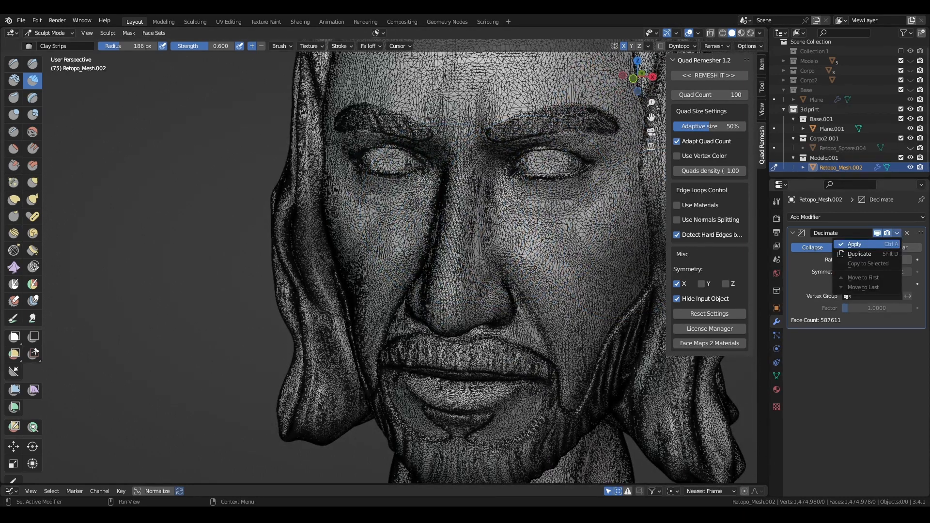
{"action": "left_click", "coordinate": [854, 245]}
- Turn off the wireframe overlay and examine the decimated head's surface for lost detail
{"action": "left_click_drag", "start_coordinate": [526, 140], "coordinate": [542, 192], "text": "alt"}
{"action": "scroll", "coordinate": [544, 179], "scroll_direction": "down", "scroll_amount": 6}
{"action": "scroll", "coordinate": [547, 209], "scroll_direction": "up", "scroll_amount": 1}
{"action": "key", "text": "q"}
{"action": "middle_click_drag", "start_coordinate": [542, 192], "coordinate": [509, 188]}
{"action": "left_click", "coordinate": [545, 187]}
{"action": "scroll", "coordinate": [507, 187], "scroll_direction": "up", "scroll_amount": 3}
{"action": "scroll", "coordinate": [508, 185], "scroll_direction": "down", "scroll_amount": 1}
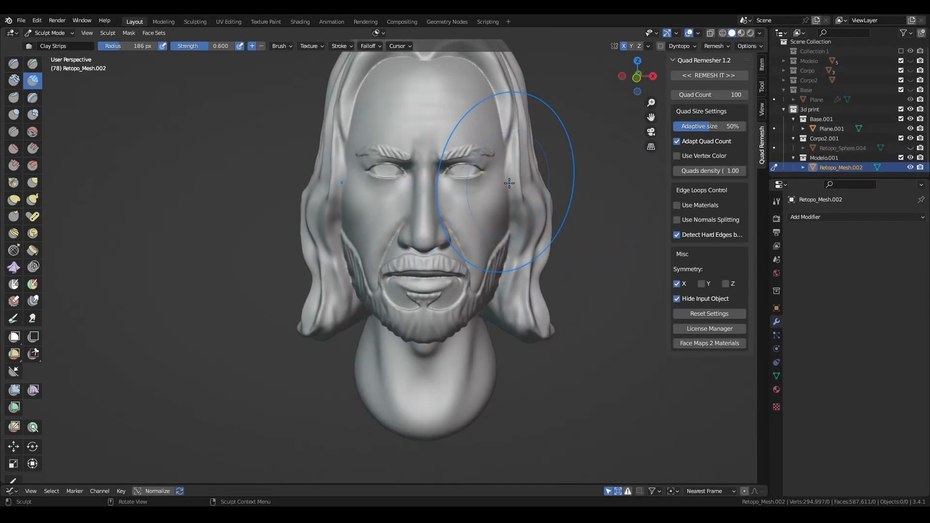
{"action": "left_click_drag", "start_coordinate": [500, 389], "coordinate": [524, 378], "text": "alt"}
{"action": "mouse_move", "coordinate": [524, 378]}
{"action": "left_mouse_down", "text": "ctrl+alt"}
{"action": "mouse_move", "coordinate": [525, 391]}
{"action": "mouse_move", "coordinate": [494, 383]}
{"action": "mouse_move", "coordinate": [508, 380]}
{"action": "left_mouse_up", "text": "ctrl+alt"}
{"action": "mouse_move", "coordinate": [508, 380]}
{"action": "left_mouse_down", "text": "ctrl+alt"}
{"action": "mouse_move", "coordinate": [515, 395]}
{"action": "mouse_move", "coordinate": [465, 382]}
{"action": "mouse_move", "coordinate": [519, 390]}
{"action": "left_mouse_up", "text": "ctrl+alt"}
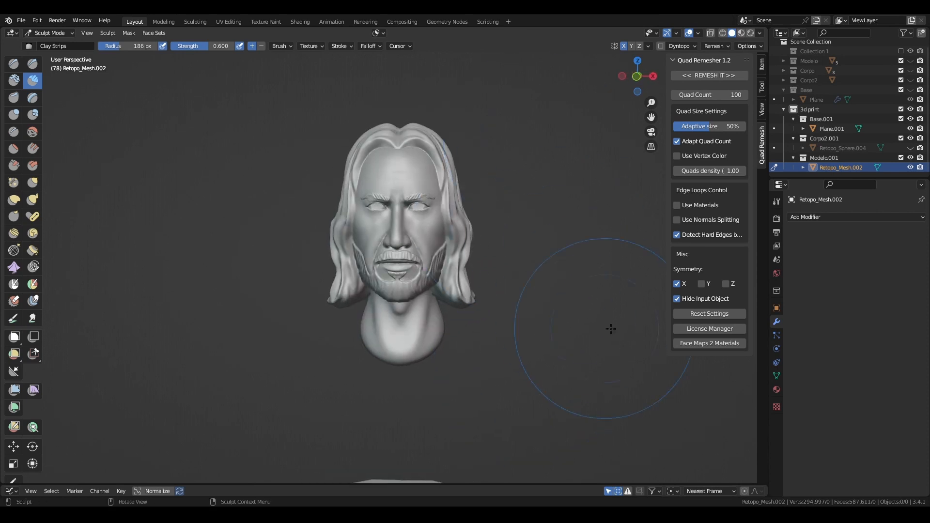
- Unhide the Retopo_Sphere.004 body in Corpo2.001 and make it the active sculpting object
{"action": "left_click", "coordinate": [910, 149]}
{"action": "left_click_drag", "start_coordinate": [598, 300], "coordinate": [506, 316], "text": "alt"}
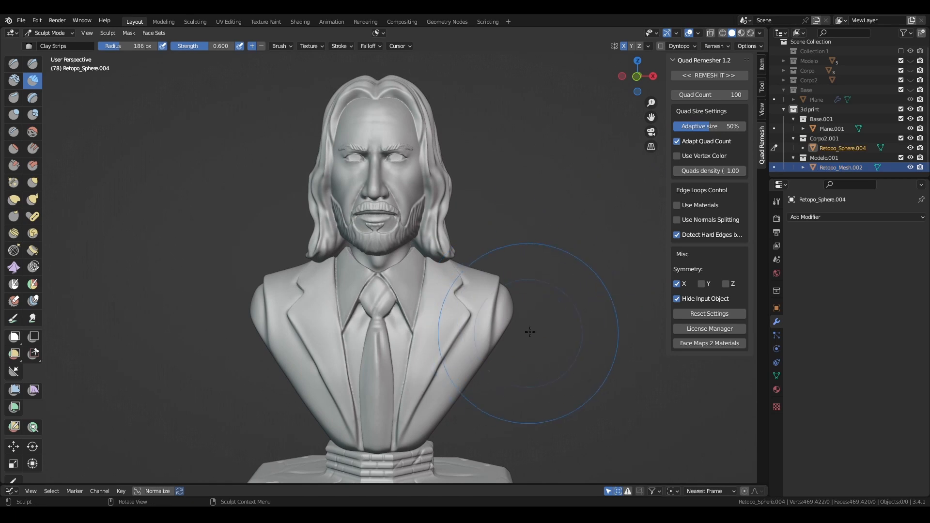
{"action": "left_click_drag", "start_coordinate": [615, 337], "coordinate": [611, 269], "text": "alt"}
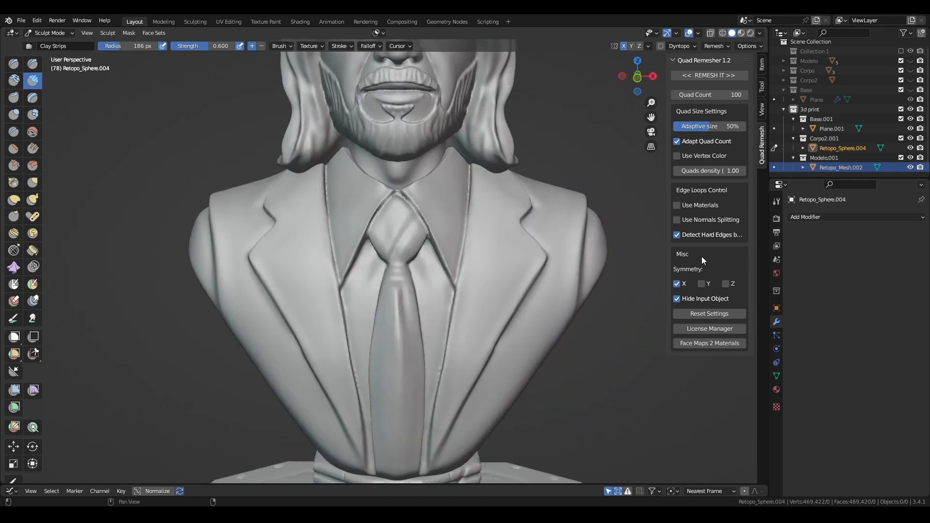
- Add a Decimate modifier with a ratio of 0.2 to the suit body and apply it
{"action": "left_click", "coordinate": [814, 217]}
{"action": "left_click", "coordinate": [747, 289]}
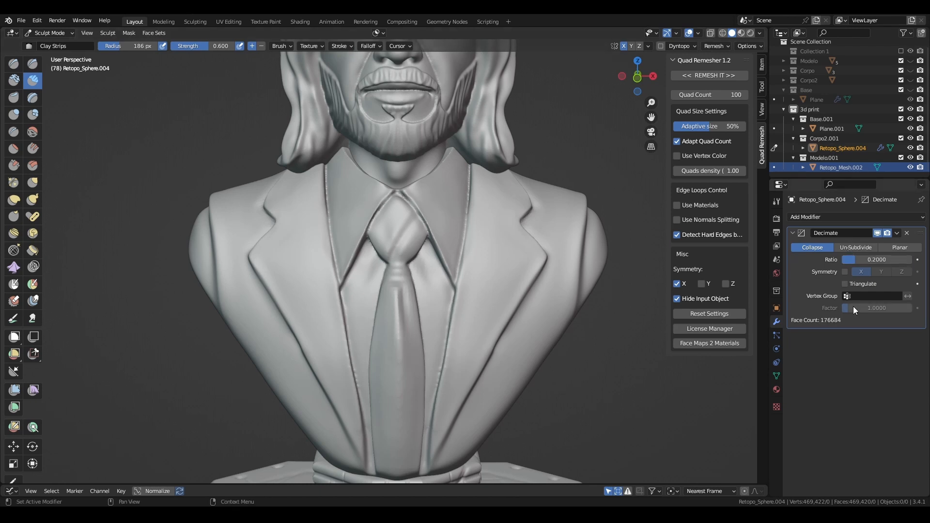
{"action": "left_click", "coordinate": [896, 234]}
{"action": "left_click", "coordinate": [877, 243]}
{"action": "left_click", "coordinate": [583, 304]}
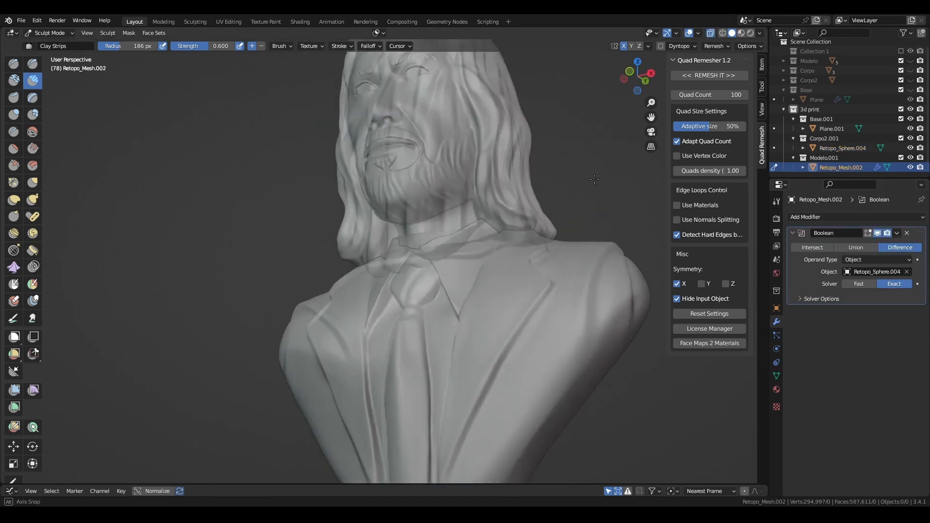
- Clear the operand object from the head's Boolean modifier and hide the Modelo.001 collection with X-ray turned off
{"action": "middle_click_drag", "start_coordinate": [594, 179], "coordinate": [630, 213]}
{"action": "left_click", "coordinate": [907, 272]}
{"action": "left_click", "coordinate": [910, 157]}
{"action": "key", "text": "alt+z"}
- Make the suit body the sculpting object and carve a groove around its neck opening with Draw Sharp at a 94 px radius
{"action": "middle_click_drag", "start_coordinate": [412, 180], "coordinate": [407, 228]}
{"action": "scroll", "coordinate": [407, 229], "scroll_direction": "up", "scroll_amount": 5}
{"action": "middle_click_drag", "start_coordinate": [523, 242], "coordinate": [473, 269]}
{"action": "key", "text": "f"}
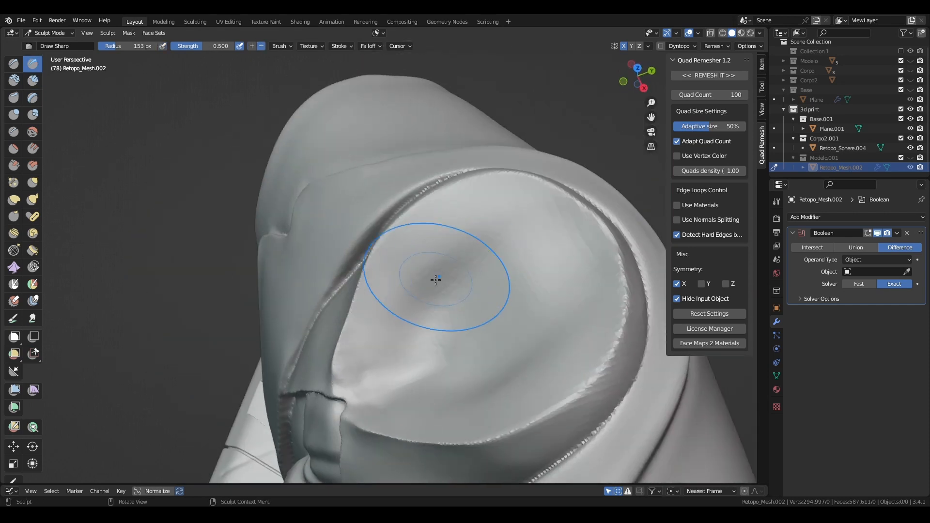
{"action": "key", "text": "alt+q"}
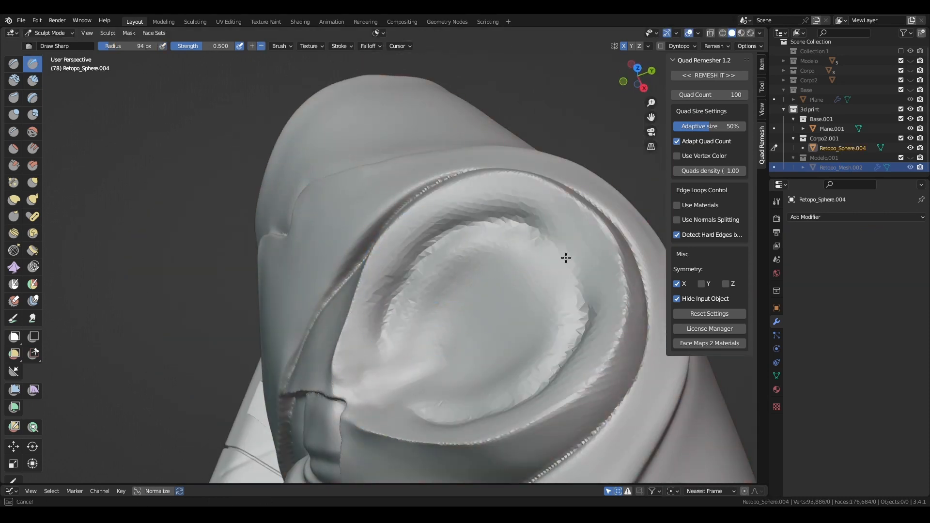
{"action": "middle_click_drag", "start_coordinate": [566, 257], "coordinate": [614, 250]}
{"action": "left_click_drag", "start_coordinate": [417, 179], "coordinate": [450, 357]}
- Flatten and clean up the neck opening's floor and groove edges with the Scrape/Peaks brush at 73 and 90 px radius
{"action": "key", "text": "shift+t"}
{"action": "mouse_move", "coordinate": [458, 227]}
{"action": "left_mouse_down"}
{"action": "mouse_move", "coordinate": [465, 260]}
{"action": "mouse_move", "coordinate": [451, 214]}
{"action": "mouse_move", "coordinate": [429, 188]}
{"action": "left_mouse_up"}
{"action": "key", "text": "x"}
{"action": "middle_click_drag", "start_coordinate": [490, 238], "coordinate": [459, 218]}
{"action": "key", "text": "f"}
{"action": "left_click", "coordinate": [449, 218]}
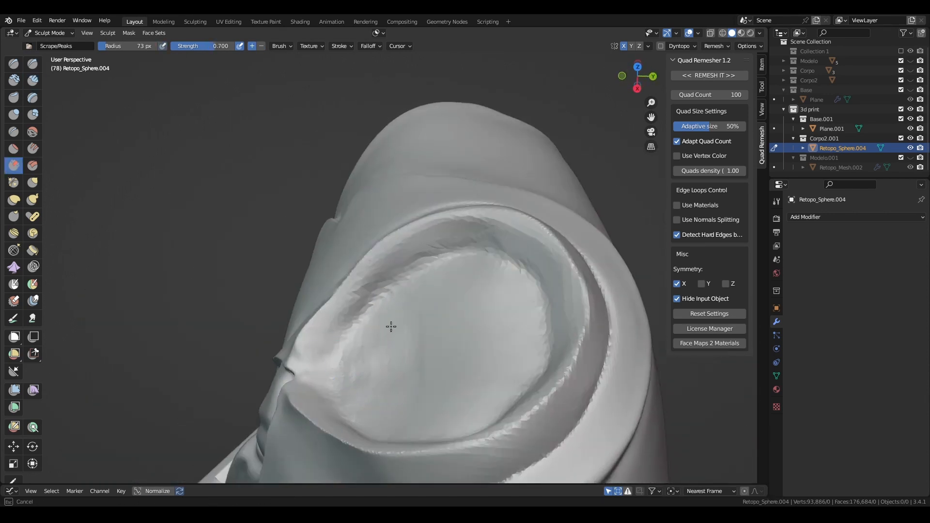
{"action": "mouse_move", "coordinate": [460, 271]}
{"action": "middle_mouse_down"}
{"action": "mouse_move", "coordinate": [557, 213]}
{"action": "mouse_move", "coordinate": [481, 245]}
{"action": "mouse_move", "coordinate": [509, 231]}
{"action": "middle_mouse_up"}
{"action": "key", "text": "x"}
{"action": "key", "text": "shift+t"}
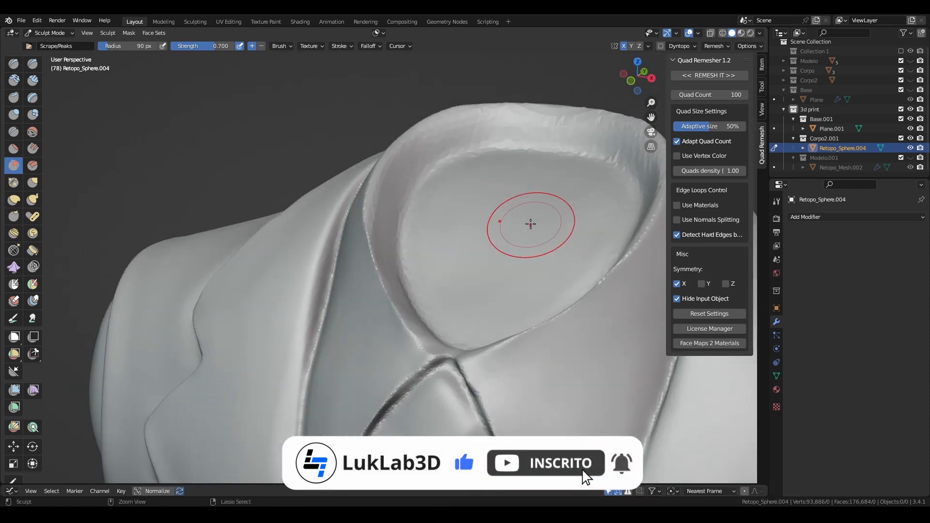
{"action": "mouse_move", "coordinate": [532, 222]}
{"action": "middle_mouse_down"}
{"action": "mouse_move", "coordinate": [566, 260]}
{"action": "mouse_move", "coordinate": [455, 270]}
{"action": "mouse_move", "coordinate": [568, 292]}
{"action": "mouse_move", "coordinate": [455, 310]}
{"action": "mouse_move", "coordinate": [525, 312]}
{"action": "middle_mouse_up"}
- Unhide the Modelo.001 collection, make the head active and set its Boolean modifier's operand object to Retopo_Sphere.004
{"action": "left_click", "coordinate": [774, 168]}
{"action": "middle_click_drag", "start_coordinate": [495, 131], "coordinate": [518, 131]}
{"action": "left_click", "coordinate": [907, 272]}
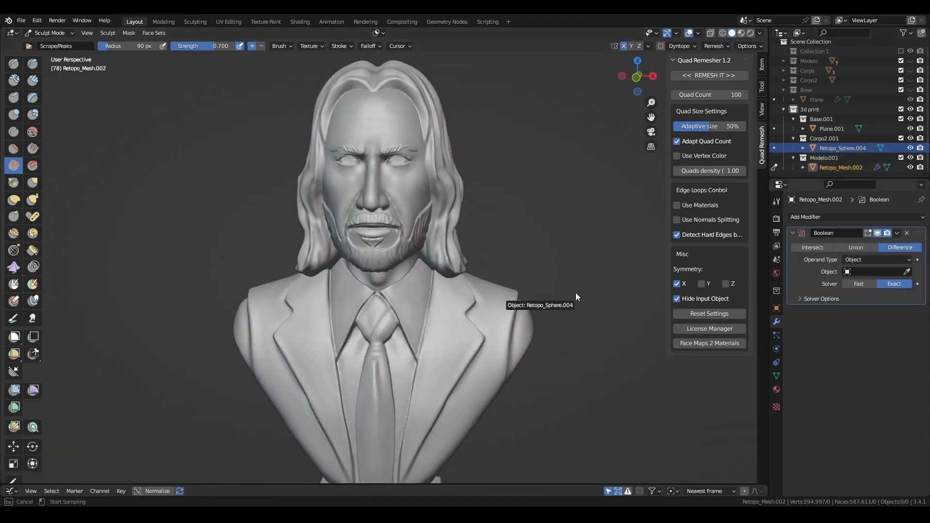
{"action": "middle_click_drag", "start_coordinate": [465, 261], "coordinate": [560, 221], "text": "shift"}
{"action": "scroll", "coordinate": [560, 221], "scroll_direction": "up", "scroll_amount": 1}
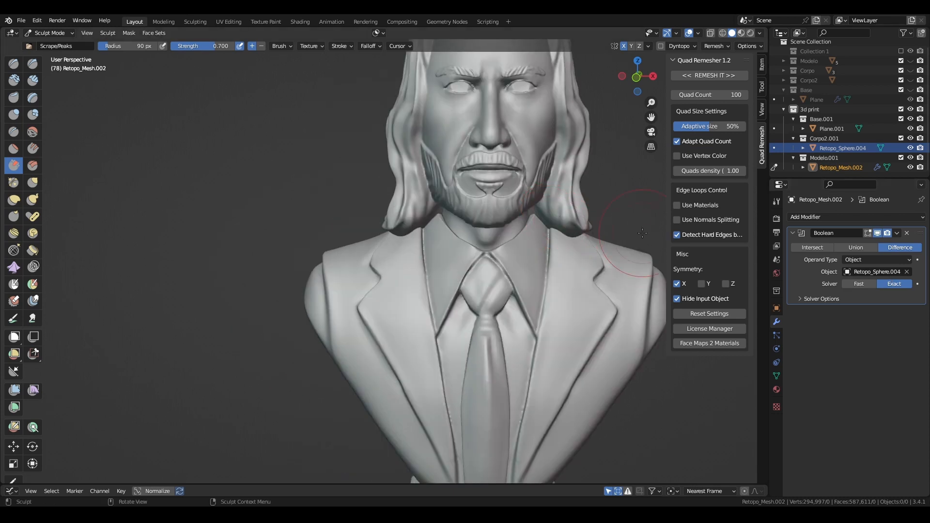
- Check the head and body overlap in X-ray and apply the head's Boolean modifier
{"action": "key", "text": "alt+z"}
{"action": "mouse_move", "coordinate": [642, 233]}
{"action": "middle_mouse_down"}
{"action": "mouse_move", "coordinate": [542, 235]}
{"action": "mouse_move", "coordinate": [652, 229]}
{"action": "mouse_move", "coordinate": [637, 227]}
{"action": "middle_mouse_up"}
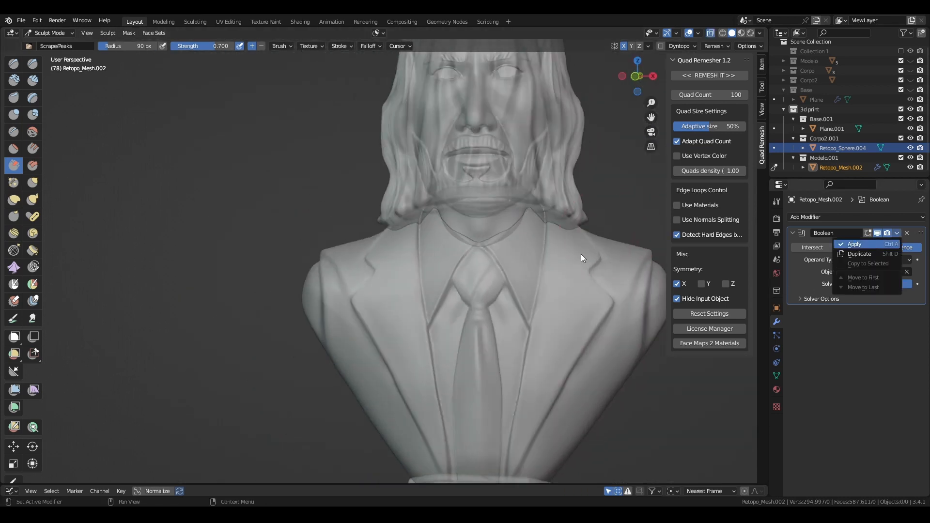
{"action": "middle_click_drag", "start_coordinate": [554, 291], "coordinate": [532, 295]}
{"action": "scroll", "coordinate": [532, 300], "scroll_direction": "down", "scroll_amount": 2}
{"action": "middle_click_drag", "start_coordinate": [542, 369], "coordinate": [549, 251], "text": "shift"}
{"action": "key", "text": "alt+z"}
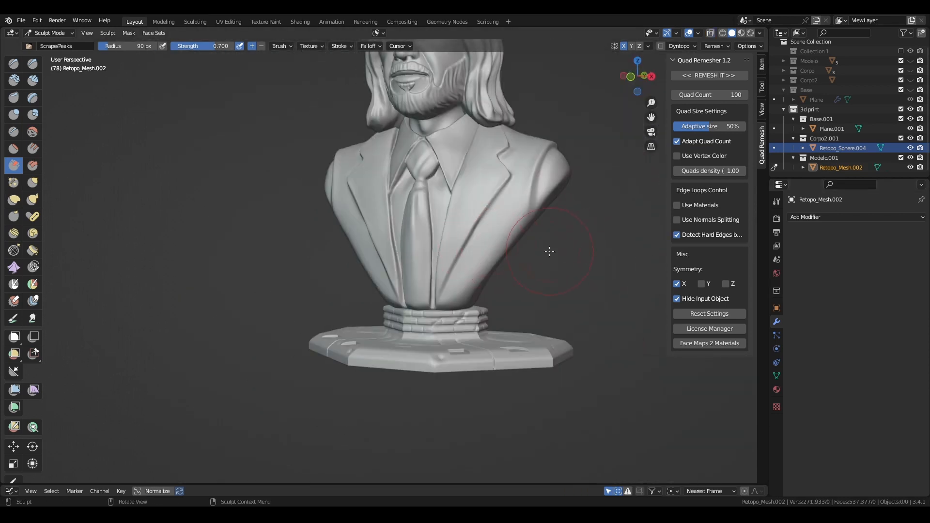
- Try a Boolean Difference modifier on the suit body with the base Plane.001 as the operand object
{"action": "left_click", "coordinate": [814, 218]}
{"action": "left_click", "coordinate": [722, 261]}
{"action": "middle_click_drag", "start_coordinate": [475, 346], "coordinate": [439, 351]}
{"action": "scroll", "coordinate": [439, 352], "scroll_direction": "up", "scroll_amount": 4}
{"action": "left_click", "coordinate": [907, 272]}
{"action": "left_click", "coordinate": [531, 405]}
{"action": "scroll", "coordinate": [533, 377], "scroll_direction": "down", "scroll_amount": 4}
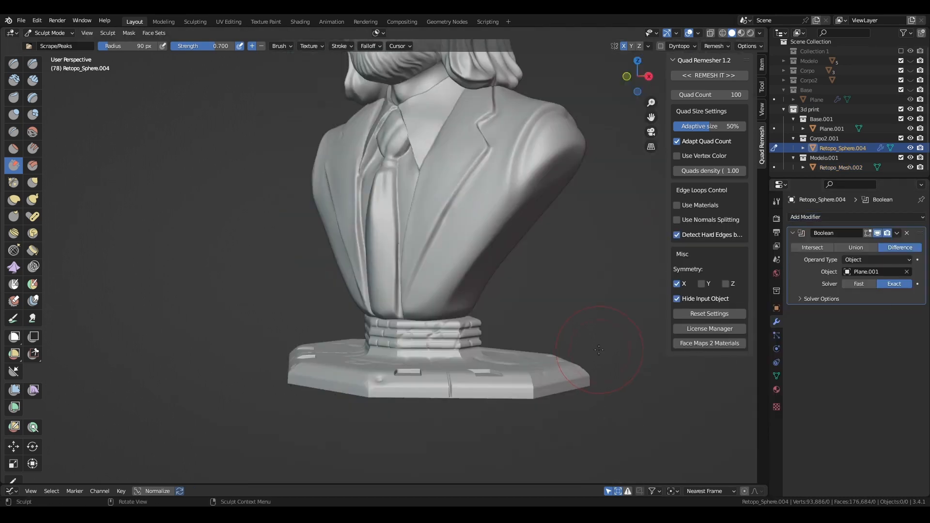
- Compare the suit body and base at their joint using X-ray and part visibility, and try to apply the body's Boolean
{"action": "middle_click_drag", "start_coordinate": [552, 339], "coordinate": [604, 316]}
{"action": "key", "text": "alt+z"}
{"action": "scroll", "coordinate": [526, 324], "scroll_direction": "up", "scroll_amount": 2}
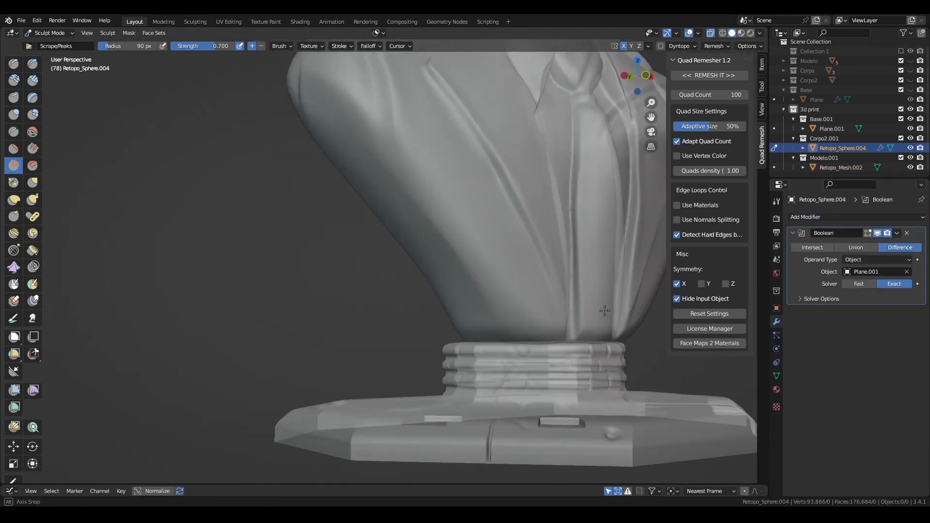
{"action": "left_click", "coordinate": [911, 167]}
{"action": "left_click", "coordinate": [910, 167]}
{"action": "left_click", "coordinate": [910, 119]}
{"action": "middle_click_drag", "start_coordinate": [615, 271], "coordinate": [523, 230]}
{"action": "scroll", "coordinate": [523, 230], "scroll_direction": "down", "scroll_amount": 2}
{"action": "left_click", "coordinate": [910, 158]}
{"action": "left_click", "coordinate": [910, 159]}
{"action": "left_click", "coordinate": [911, 139]}
{"action": "left_click", "coordinate": [910, 119]}
{"action": "middle_click_drag", "start_coordinate": [489, 203], "coordinate": [625, 281]}
{"action": "key", "text": "ctrl+a"}
- Examine the base's top surface and its mesh topology in Edit Mode, then inspect the joint with the suit body shown
{"action": "middle_click_drag", "start_coordinate": [566, 236], "coordinate": [523, 246]}
{"action": "scroll", "coordinate": [523, 246], "scroll_direction": "up", "scroll_amount": 4}
{"action": "middle_click_drag", "start_coordinate": [594, 266], "coordinate": [601, 218]}
{"action": "key", "text": "Tab"}
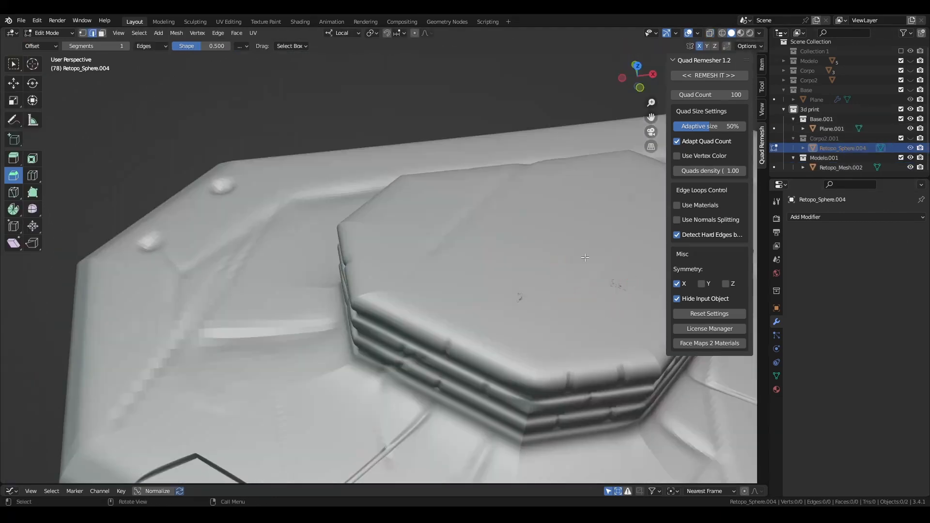
{"action": "scroll", "coordinate": [445, 262], "scroll_direction": "up", "scroll_amount": 3}
{"action": "key", "text": "alt+q"}
{"action": "key", "text": "Tab"}
{"action": "left_click", "coordinate": [832, 129]}
{"action": "key", "text": "Tab"}
{"action": "left_click_drag", "start_coordinate": [426, 338], "coordinate": [434, 231]}
{"action": "middle_click_drag", "start_coordinate": [434, 230], "coordinate": [489, 206]}
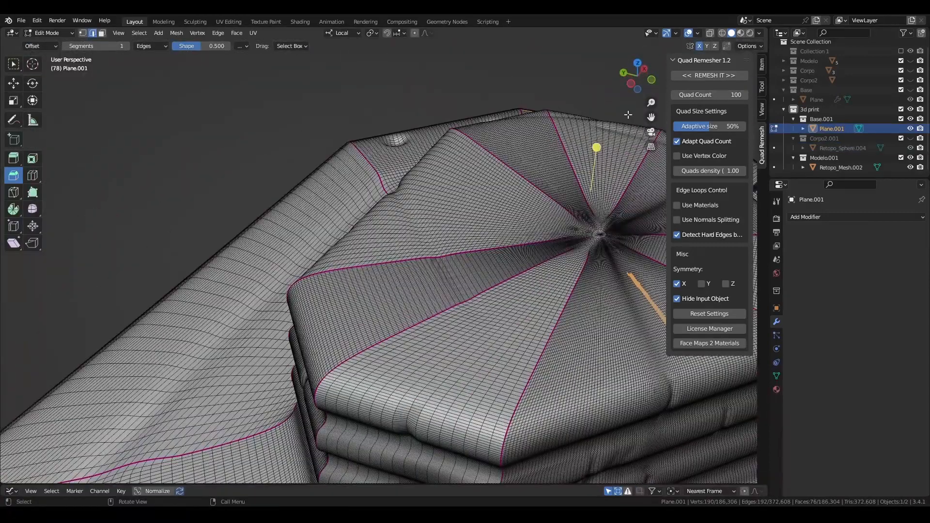
{"action": "key", "text": "Tab"}
{"action": "scroll", "coordinate": [487, 351], "scroll_direction": "down", "scroll_amount": 2}
{"action": "mouse_move", "coordinate": [567, 213]}
{"action": "middle_mouse_down"}
{"action": "mouse_move", "coordinate": [502, 210]}
{"action": "mouse_move", "coordinate": [489, 235]}
{"action": "middle_mouse_up"}
{"action": "left_click", "coordinate": [910, 138]}
{"action": "middle_click_drag", "start_coordinate": [489, 339], "coordinate": [465, 261]}
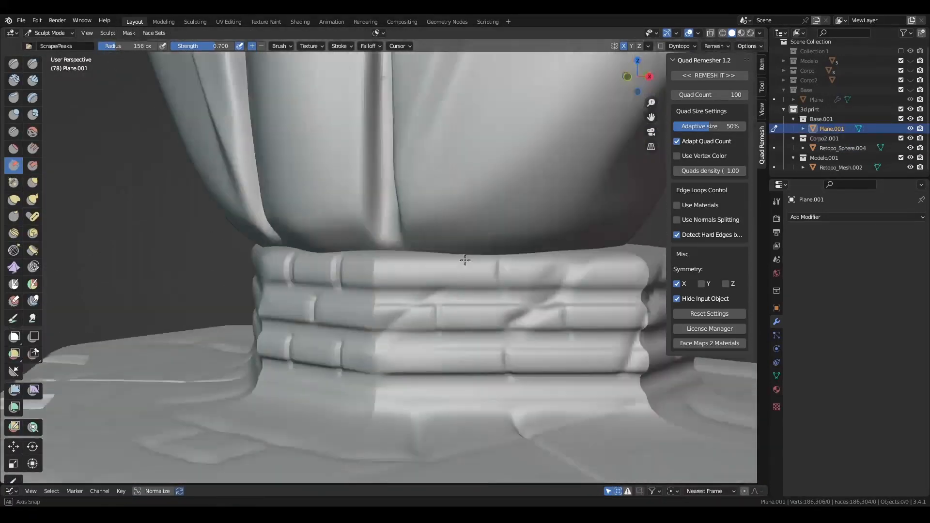
- Make the suit body active and add a Boolean Difference modifier with Plane.001 as its operand object
{"action": "key", "text": "alt+q"}
{"action": "left_click", "coordinate": [857, 216]}
{"action": "left_click", "coordinate": [751, 265]}
{"action": "left_click", "coordinate": [906, 272]}
{"action": "left_click", "coordinate": [553, 320]}
- Check the cut against the base in X-ray with the base toggled, and apply the suit body's Boolean modifier
{"action": "key", "text": "alt+z"}
{"action": "left_click", "coordinate": [910, 119]}
{"action": "middle_click_drag", "start_coordinate": [547, 300], "coordinate": [557, 262]}
{"action": "left_click", "coordinate": [910, 120]}
{"action": "middle_click_drag", "start_coordinate": [572, 222], "coordinate": [627, 237]}
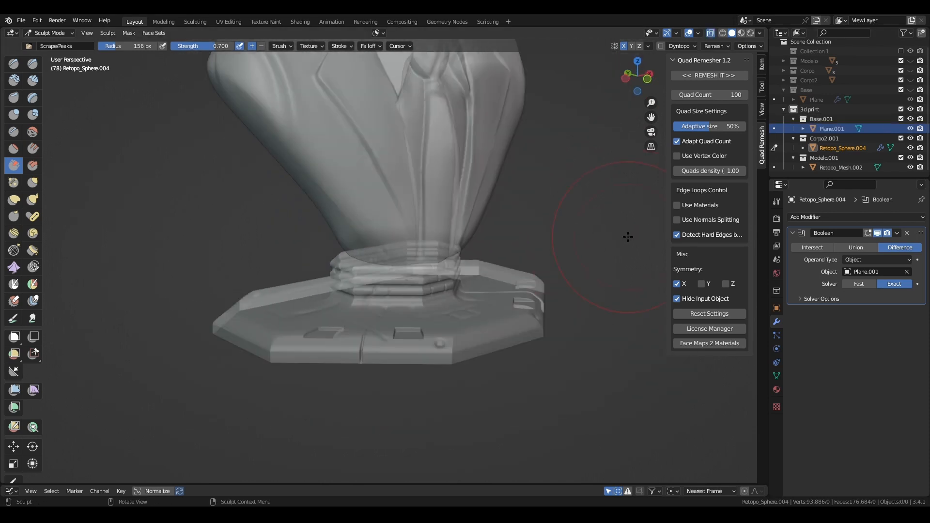
{"action": "scroll", "coordinate": [402, 262], "scroll_direction": "down", "scroll_amount": 3}
{"action": "key", "text": "alt+z"}
{"action": "left_click", "coordinate": [897, 233]}
{"action": "left_click", "coordinate": [872, 243]}
- Switch to Object Mode and add a cube to the 3d print collection
{"action": "scroll", "coordinate": [436, 242], "scroll_direction": "down", "scroll_amount": 3}
{"action": "middle_click_drag", "start_coordinate": [436, 218], "coordinate": [450, 276], "text": "shift"}
{"action": "right_click", "coordinate": [813, 110]}
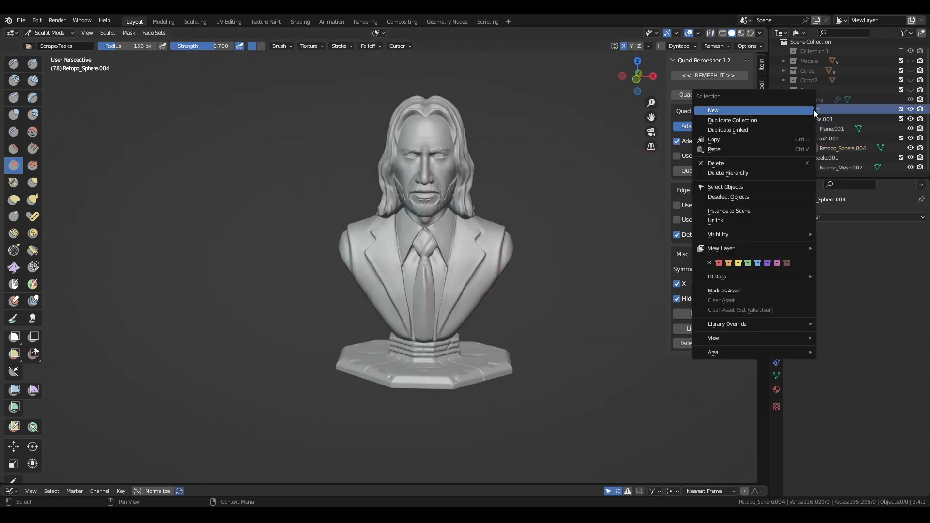
{"action": "scroll", "coordinate": [426, 203], "scroll_direction": "down", "scroll_amount": 1}
{"action": "middle_click_drag", "start_coordinate": [419, 200], "coordinate": [405, 200]}
{"action": "key", "text": "ctrl+Tab"}
{"action": "key", "text": "shift+a"}
{"action": "mouse_move", "coordinate": [499, 176]}
{"action": "left_click", "coordinate": [585, 186]}
{"action": "scroll", "coordinate": [818, 150], "scroll_direction": "down", "scroll_amount": 1}
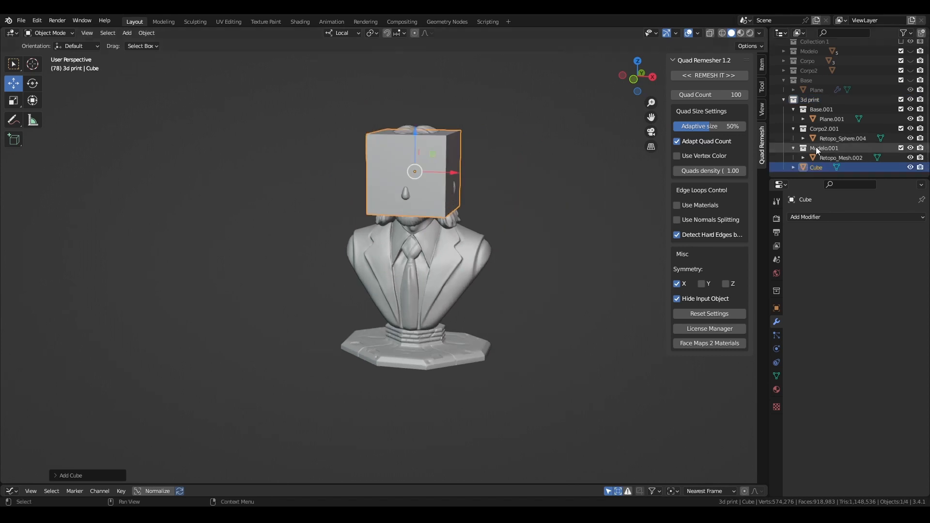
- Scale the cube down to a small block elongated along Z, and hide the Modelo.001 collection
{"action": "key", "text": "s"}
{"action": "left_click", "coordinate": [466, 175]}
{"action": "key", "text": "s"}
{"action": "key", "text": "z"}
{"action": "left_click", "coordinate": [467, 183]}
{"action": "middle_click_drag", "start_coordinate": [467, 183], "coordinate": [441, 139]}
{"action": "key", "text": "s"}
{"action": "left_click", "coordinate": [473, 233]}
{"action": "left_click", "coordinate": [910, 148]}
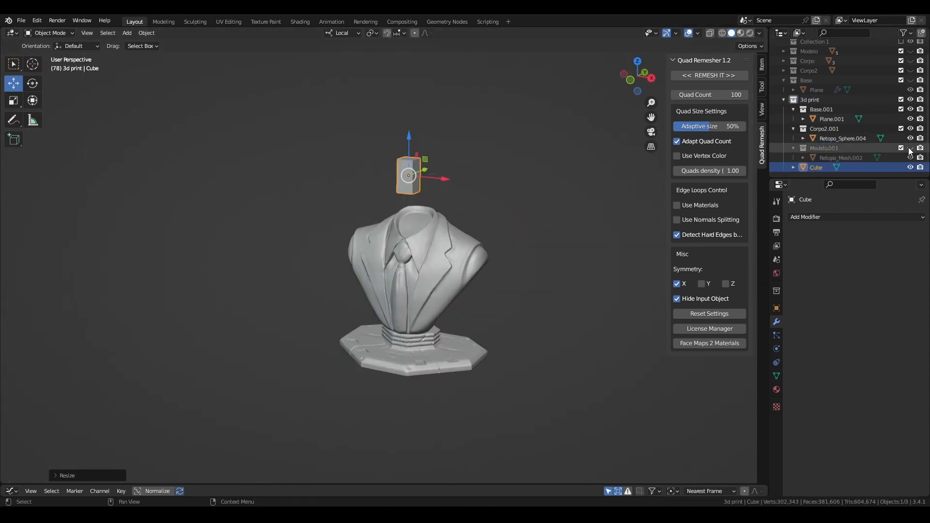
- In Edit Mode, lower the block along Z from the front view and tilt and place it in the neck opening from the side
{"action": "scroll", "coordinate": [598, 157], "scroll_direction": "up", "scroll_amount": 4}
{"action": "middle_click_drag", "start_coordinate": [599, 156], "coordinate": [524, 151]}
{"action": "key", "text": "Tab"}
{"action": "key", "text": "grave"}
{"action": "left_click", "coordinate": [471, 120]}
{"action": "key", "text": "g"}
{"action": "key", "text": "z"}
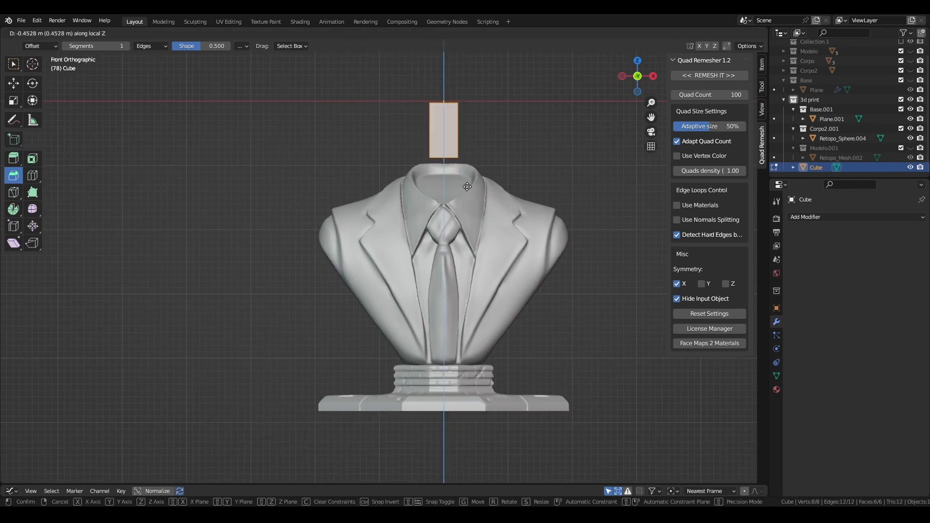
{"action": "left_click", "coordinate": [490, 196]}
{"action": "key", "text": "KP_3"}
{"action": "key", "text": "g"}
{"action": "left_click", "coordinate": [432, 135]}
{"action": "key", "text": "g"}
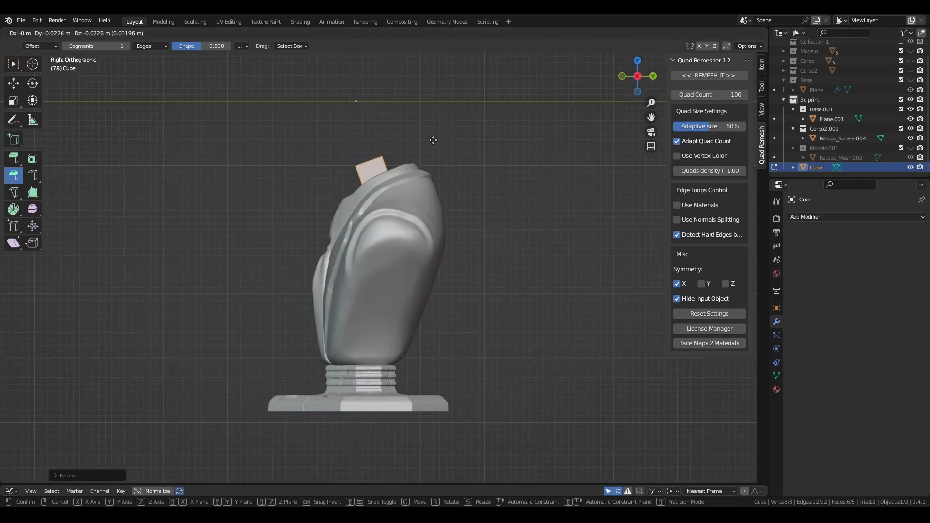
{"action": "left_click", "coordinate": [424, 145]}
- Resize the tilted block so it fits as a connector peg inside the neck opening
{"action": "middle_click_drag", "start_coordinate": [422, 147], "coordinate": [550, 235]}
{"action": "key", "text": "s"}
{"action": "left_click", "coordinate": [558, 160]}
{"action": "key", "text": "s"}
{"action": "left_click", "coordinate": [545, 187]}
{"action": "middle_click_drag", "start_coordinate": [542, 186], "coordinate": [487, 156]}
{"action": "scroll", "coordinate": [489, 153], "scroll_direction": "up", "scroll_amount": 5}
{"action": "scroll", "coordinate": [494, 119], "scroll_direction": "down", "scroll_amount": 5}
{"action": "key", "text": "s"}
{"action": "middle_click_drag", "start_coordinate": [494, 120], "coordinate": [567, 100]}
{"action": "left_click", "coordinate": [563, 177]}
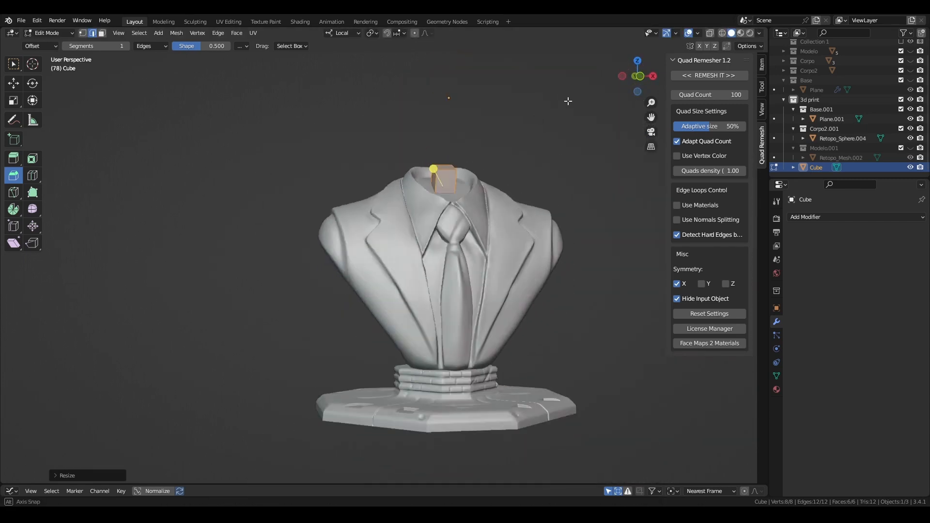
- Duplicate the peg block in Object Mode and lower the copy along Z toward the base
{"action": "key", "text": "ctrl+c"}
{"action": "key", "text": "ctrl+v"}
{"action": "left_click", "coordinate": [600, 152]}
{"action": "middle_click_drag", "start_coordinate": [600, 151], "coordinate": [532, 182]}
{"action": "key", "text": "ctrl+c"}
{"action": "key", "text": "Tab"}
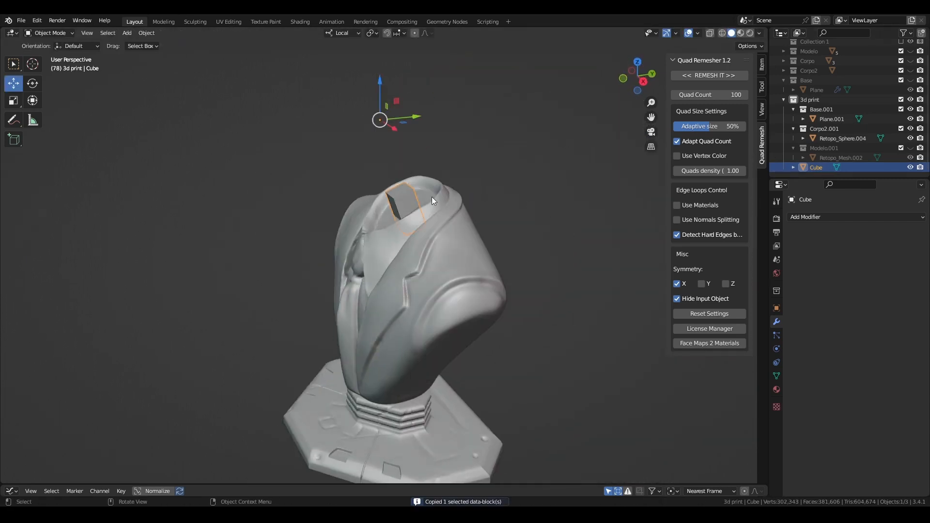
{"action": "key", "text": "ctrl+v"}
{"action": "key", "text": "g"}
{"action": "right_click", "coordinate": [433, 145]}
{"action": "middle_click_drag", "start_coordinate": [433, 145], "coordinate": [411, 131]}
{"action": "left_click_drag", "start_coordinate": [374, 77], "coordinate": [388, 237]}
- Rotate the copied block upright in the side view and adjust its position and size at the base joint
{"action": "key", "text": "grave"}
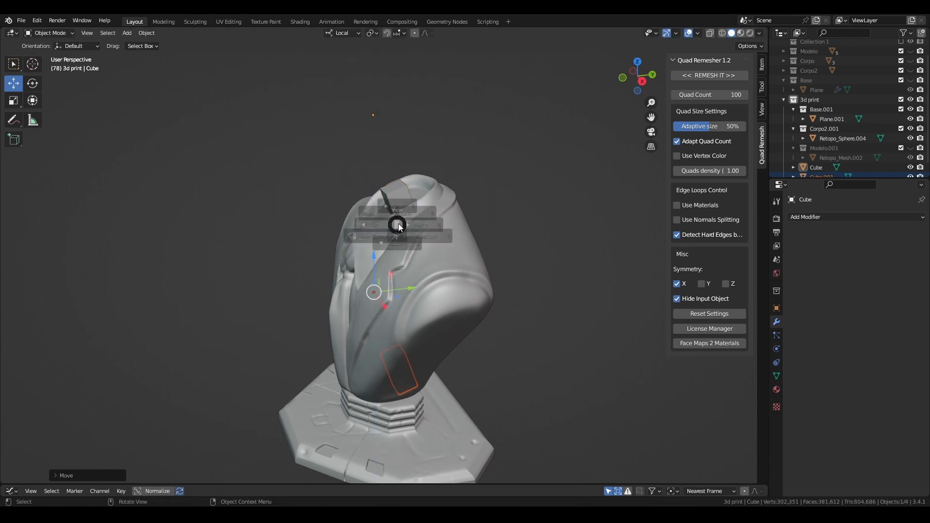
{"action": "left_click", "coordinate": [435, 226]}
{"action": "key", "text": "r"}
{"action": "left_click", "coordinate": [468, 343]}
{"action": "key", "text": "grave"}
{"action": "left_click", "coordinate": [482, 299]}
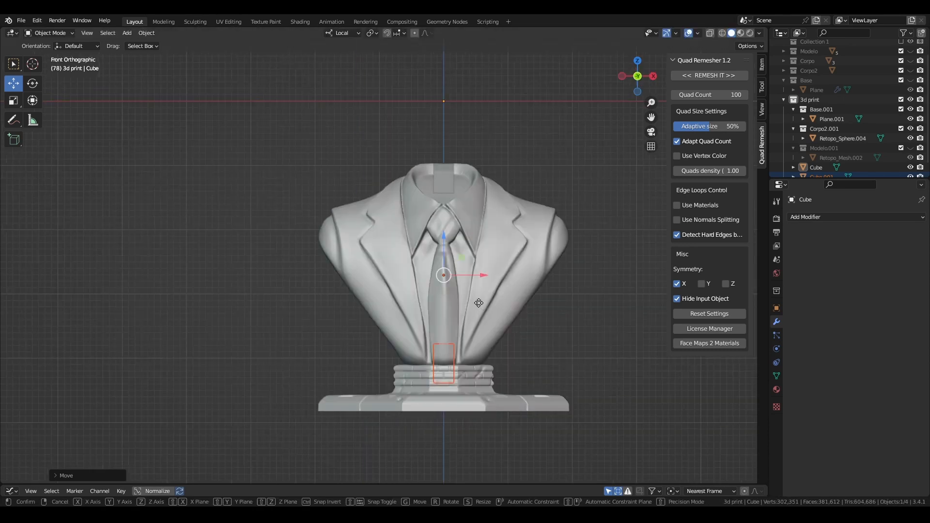
- Apply all transforms to the copied block Cube.001
{"action": "left_click", "coordinate": [146, 32]}
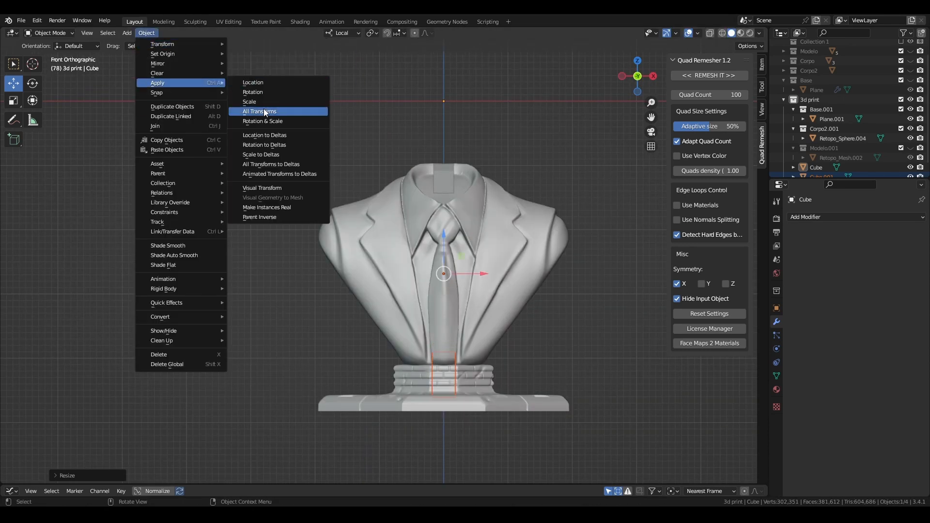
{"action": "left_click", "coordinate": [271, 111]}
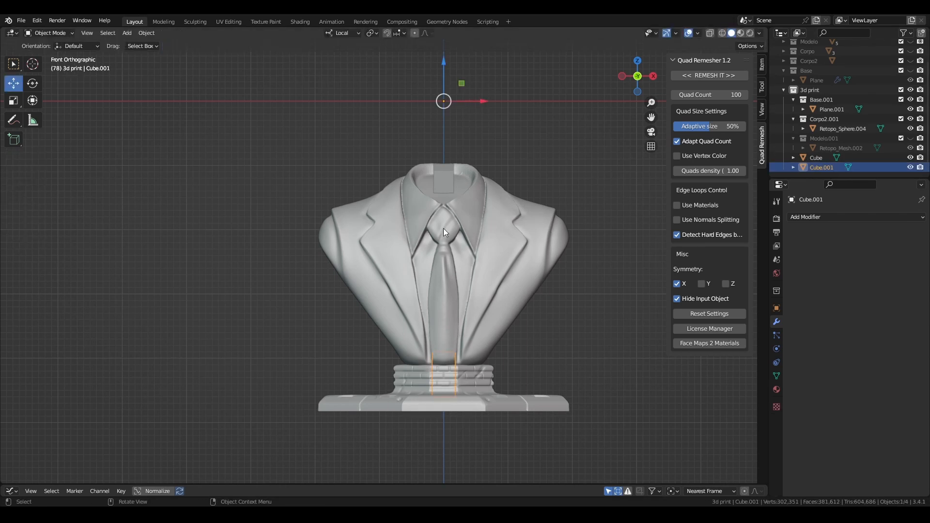
{"action": "left_click", "coordinate": [147, 32]}
{"action": "mouse_move", "coordinate": [212, 89]}
{"action": "left_click", "coordinate": [283, 112]}
{"action": "key", "text": "Tab"}
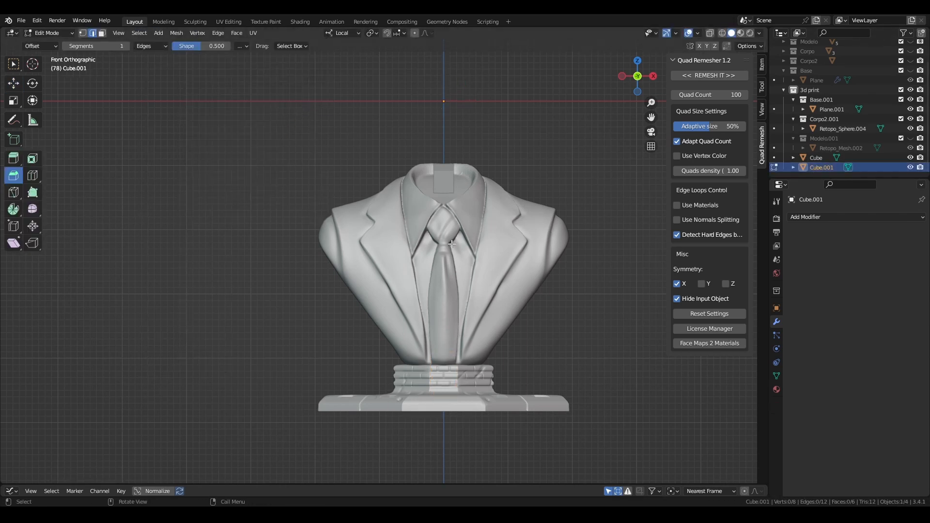
{"action": "key", "text": "Tab"}
- Resize the copied block and move it along Z so it spans the joint between the suit body and the base
{"action": "key", "text": "g"}
{"action": "key", "text": "z"}
{"action": "right_click", "coordinate": [482, 297]}
{"action": "key", "text": "g"}
{"action": "key", "text": "z"}
{"action": "left_click", "coordinate": [484, 290]}
{"action": "key", "text": "s"}
{"action": "left_click", "coordinate": [536, 299]}
{"action": "key", "text": "g"}
{"action": "key", "text": "z"}
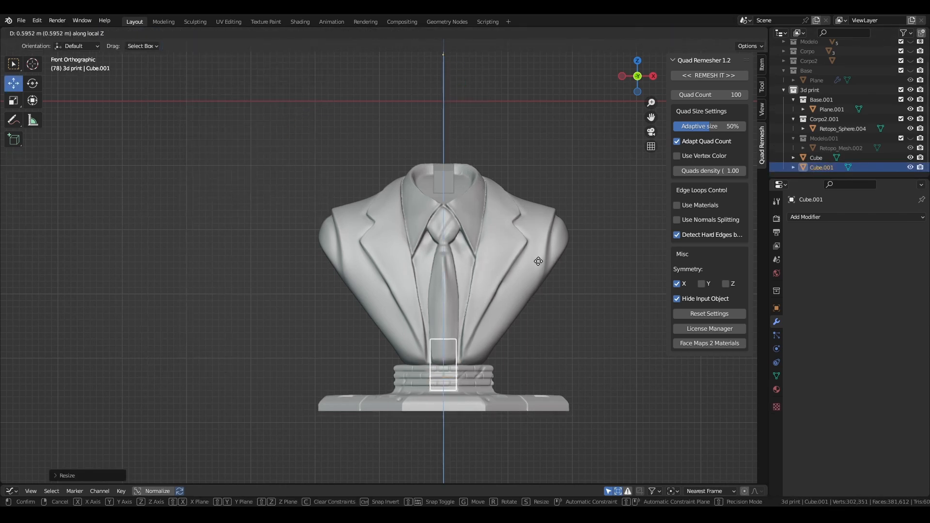
{"action": "left_click", "coordinate": [538, 262]}
- Shift the lower block along Y in the side view to align it with the base's neck, and hide the Corpo2.001 collection
{"action": "key", "text": "KP_3"}
{"action": "key", "text": "g"}
{"action": "key", "text": "y"}
{"action": "left_click", "coordinate": [534, 285]}
{"action": "left_click", "coordinate": [910, 119]}
{"action": "key", "text": "KP_1"}
{"action": "middle_click_drag", "start_coordinate": [685, 187], "coordinate": [684, 218]}
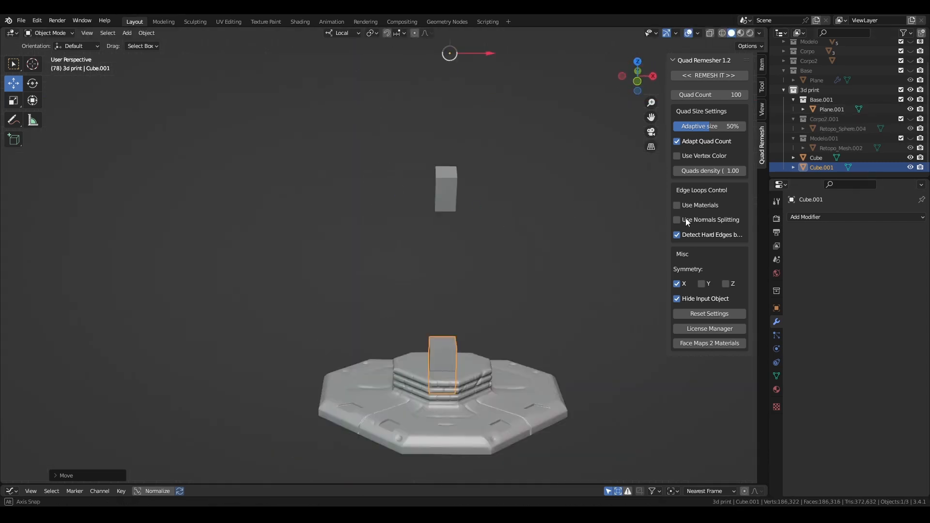
- Scale the lower block Cube.001 along Z in the front view and move it along Z into the base's neck
{"action": "key", "text": "KP_1"}
{"action": "key", "text": "g"}
{"action": "key", "text": "z"}
{"action": "left_click", "coordinate": [575, 272]}
{"action": "key", "text": "s"}
{"action": "key", "text": "z"}
{"action": "left_click", "coordinate": [542, 245]}
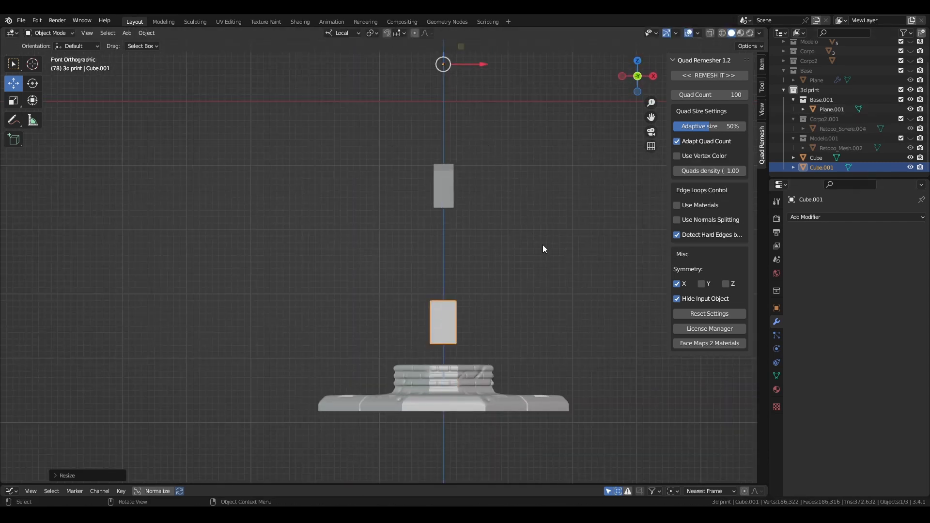
{"action": "key", "text": "g"}
{"action": "key", "text": "z"}
{"action": "left_click", "coordinate": [548, 290]}
{"action": "mouse_move", "coordinate": [548, 248]}
{"action": "middle_mouse_down"}
{"action": "mouse_move", "coordinate": [550, 268]}
{"action": "mouse_move", "coordinate": [487, 142]}
{"action": "mouse_move", "coordinate": [542, 274]}
{"action": "mouse_move", "coordinate": [556, 242]}
{"action": "middle_mouse_up"}
{"action": "left_click", "coordinate": [550, 269]}
- Show the Corpo2.001 and Modelo.001 collections and hide the suit body mesh to expose the base joint
{"action": "left_click", "coordinate": [910, 119]}
{"action": "left_click", "coordinate": [910, 139]}
{"action": "scroll", "coordinate": [644, 212], "scroll_direction": "up", "scroll_amount": 1}
{"action": "middle_click_drag", "start_coordinate": [643, 212], "coordinate": [638, 189]}
{"action": "scroll", "coordinate": [535, 369], "scroll_direction": "up", "scroll_amount": 3}
{"action": "scroll", "coordinate": [536, 369], "scroll_direction": "down", "scroll_amount": 3}
{"action": "middle_click_drag", "start_coordinate": [737, 236], "coordinate": [747, 255], "text": "shift"}
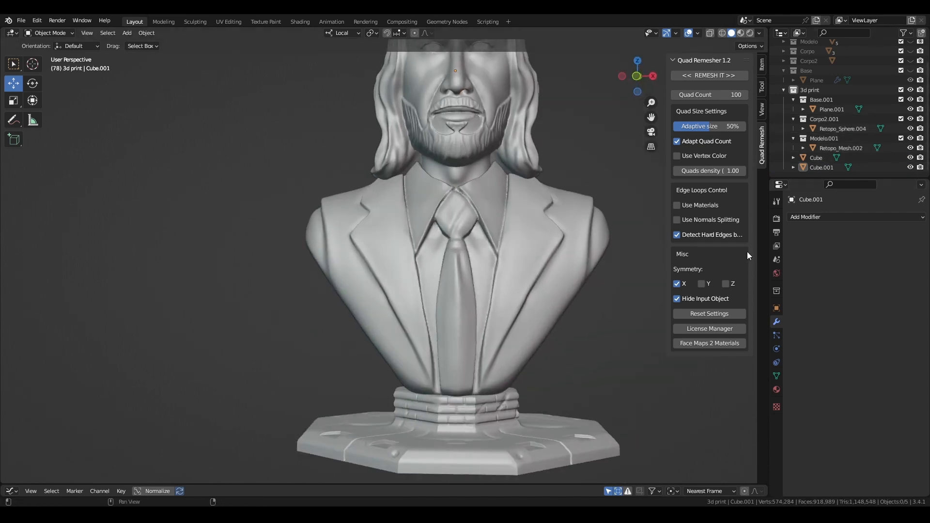
{"action": "left_click", "coordinate": [900, 129]}
{"action": "left_click", "coordinate": [910, 129]}
- Add a Boolean modifier to the base, unite it with the block Cube.001 using Union, and apply the modifier
{"action": "middle_click_drag", "start_coordinate": [640, 170], "coordinate": [614, 208]}
{"action": "scroll", "coordinate": [614, 208], "scroll_direction": "up", "scroll_amount": 2}
{"action": "left_click", "coordinate": [501, 252]}
{"action": "left_click", "coordinate": [814, 216]}
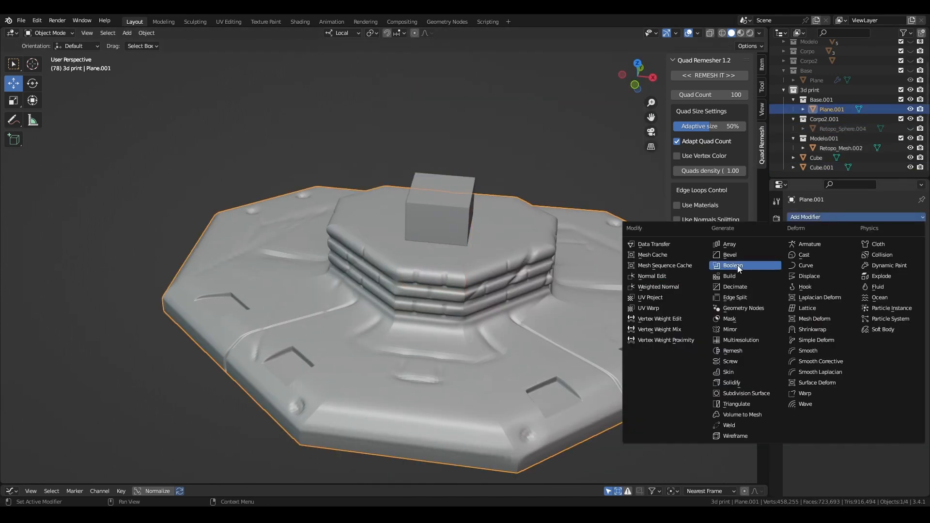
{"action": "left_click", "coordinate": [739, 270]}
{"action": "left_click", "coordinate": [906, 272]}
{"action": "left_click", "coordinate": [853, 247]}
{"action": "middle_click_drag", "start_coordinate": [533, 150], "coordinate": [547, 129]}
{"action": "left_click", "coordinate": [897, 234]}
{"action": "left_click", "coordinate": [881, 244]}
- Set the origin of the lower block Cube.001 to its geometry and apply its object transforms
{"action": "mouse_move", "coordinate": [609, 211]}
{"action": "middle_mouse_down"}
{"action": "mouse_move", "coordinate": [670, 111]}
{"action": "mouse_move", "coordinate": [621, 180]}
{"action": "middle_mouse_up"}
{"action": "scroll", "coordinate": [621, 180], "scroll_direction": "up", "scroll_amount": 5}
{"action": "key", "text": "Tab"}
{"action": "key", "text": "Tab"}
{"action": "left_click", "coordinate": [342, 32]}
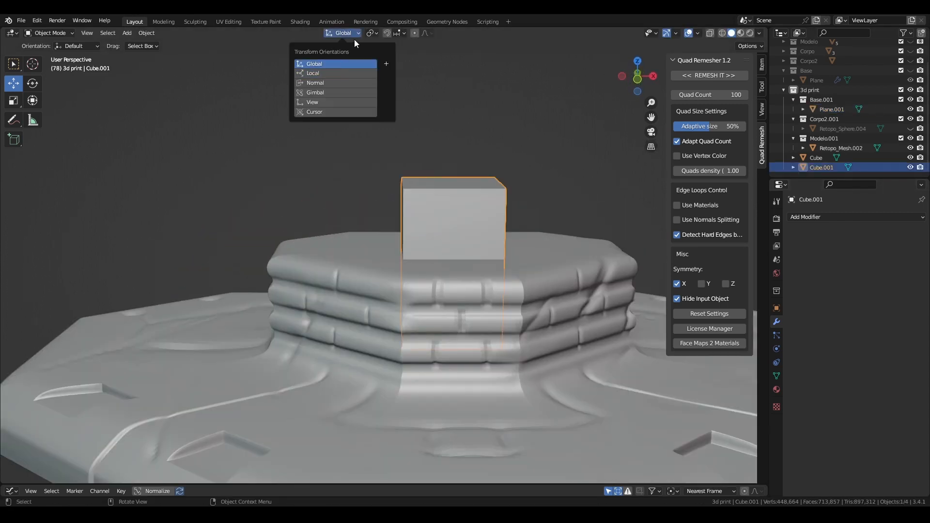
{"action": "scroll", "coordinate": [500, 144], "scroll_direction": "down", "scroll_amount": 8}
{"action": "left_click", "coordinate": [146, 32]}
{"action": "mouse_move", "coordinate": [163, 43]}
{"action": "mouse_move", "coordinate": [208, 53]}
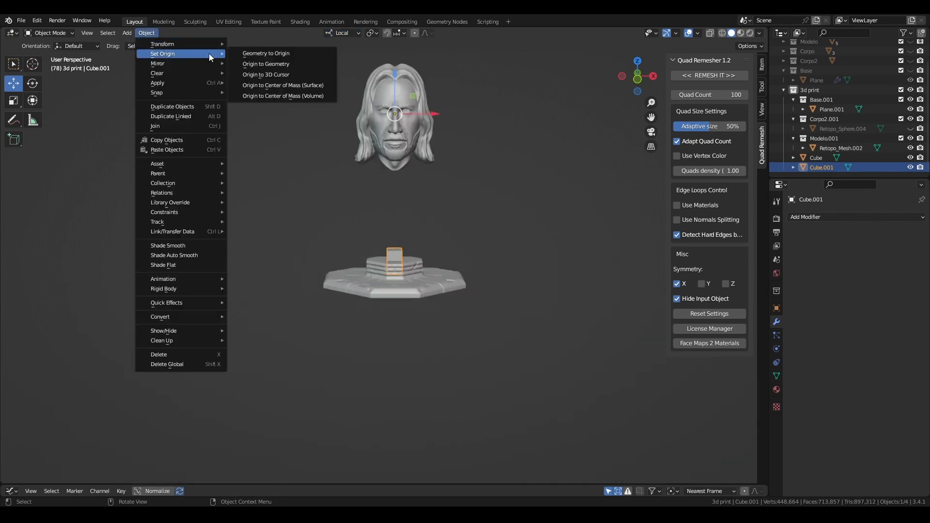
{"action": "left_click", "coordinate": [271, 63]}
{"action": "scroll", "coordinate": [446, 239], "scroll_direction": "up", "scroll_amount": 8}
{"action": "left_click", "coordinate": [146, 33]}
{"action": "mouse_move", "coordinate": [184, 83]}
{"action": "left_click", "coordinate": [269, 111]}
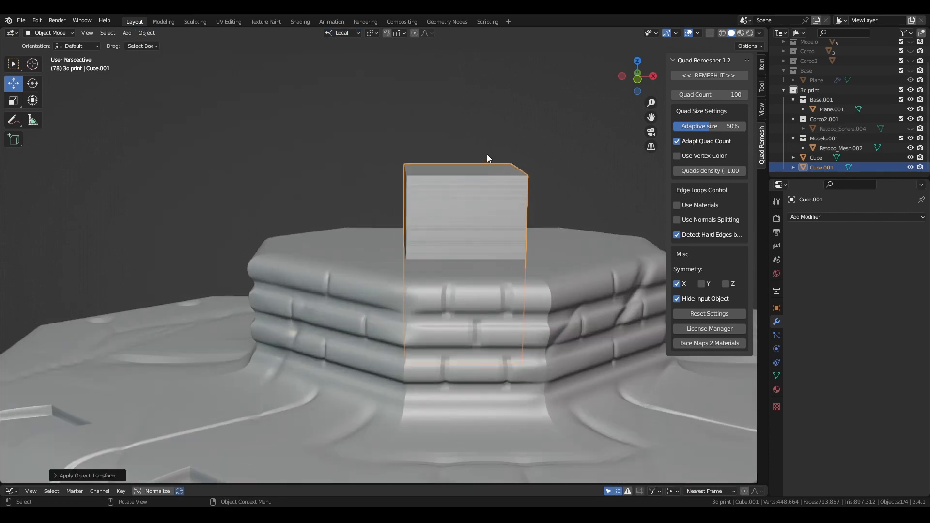
- Set Cube.001's origin to its geometry again and scale the block up slightly as clearance for the socket
{"action": "key", "text": "KP_1"}
{"action": "left_click", "coordinate": [146, 33]}
{"action": "mouse_move", "coordinate": [199, 55]}
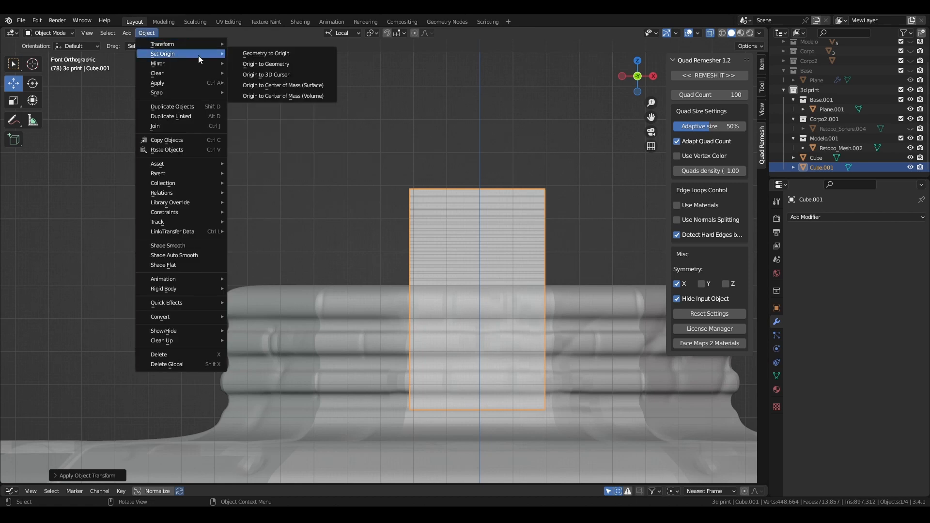
{"action": "left_click", "coordinate": [271, 64]}
{"action": "key", "text": "s"}
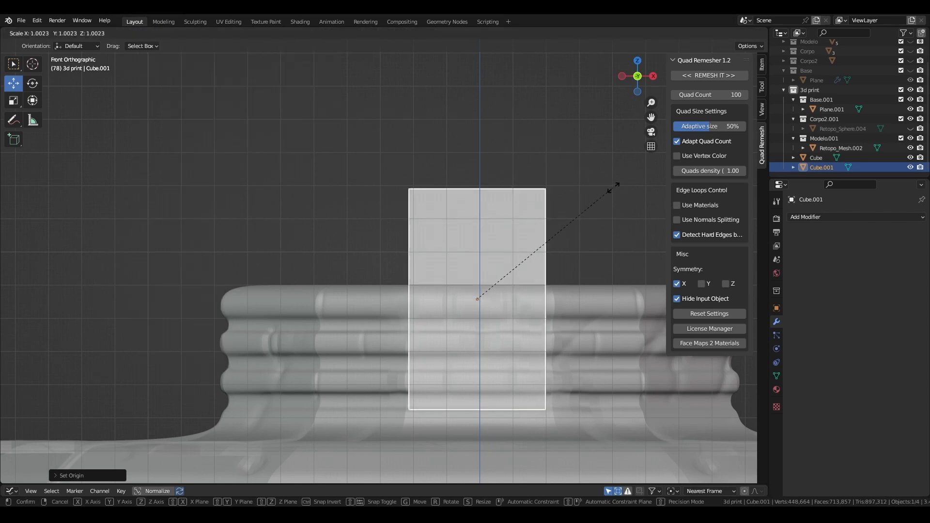
{"action": "left_click", "coordinate": [625, 184]}
{"action": "mouse_move", "coordinate": [624, 185]}
{"action": "middle_mouse_down"}
{"action": "mouse_move", "coordinate": [563, 188]}
{"action": "mouse_move", "coordinate": [568, 216]}
{"action": "mouse_move", "coordinate": [615, 178]}
{"action": "middle_mouse_up"}
{"action": "scroll", "coordinate": [568, 216], "scroll_direction": "down", "scroll_amount": 3}
{"action": "scroll", "coordinate": [615, 178], "scroll_direction": "down", "scroll_amount": 2}
- Show the suit body, cut Cube.001 out of it with a Boolean Difference modifier, and apply the modifier
{"action": "left_click", "coordinate": [615, 178]}
{"action": "left_click", "coordinate": [822, 167]}
{"action": "left_click", "coordinate": [910, 129]}
{"action": "scroll", "coordinate": [590, 190], "scroll_direction": "down", "scroll_amount": 1}
{"action": "left_click", "coordinate": [579, 200]}
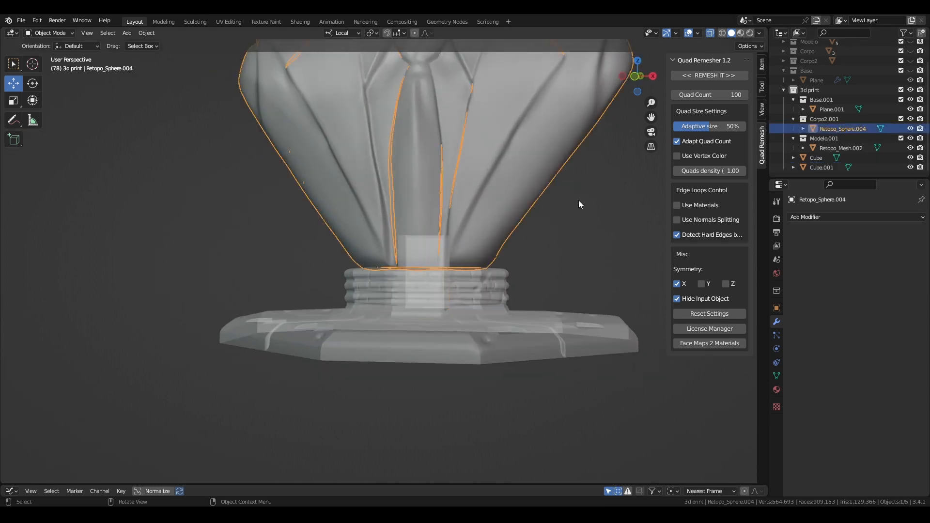
{"action": "scroll", "coordinate": [609, 211], "scroll_direction": "down", "scroll_amount": 2}
{"action": "left_click", "coordinate": [852, 216]}
{"action": "left_click", "coordinate": [886, 260]}
{"action": "left_click", "coordinate": [907, 272]}
{"action": "left_click", "coordinate": [822, 167]}
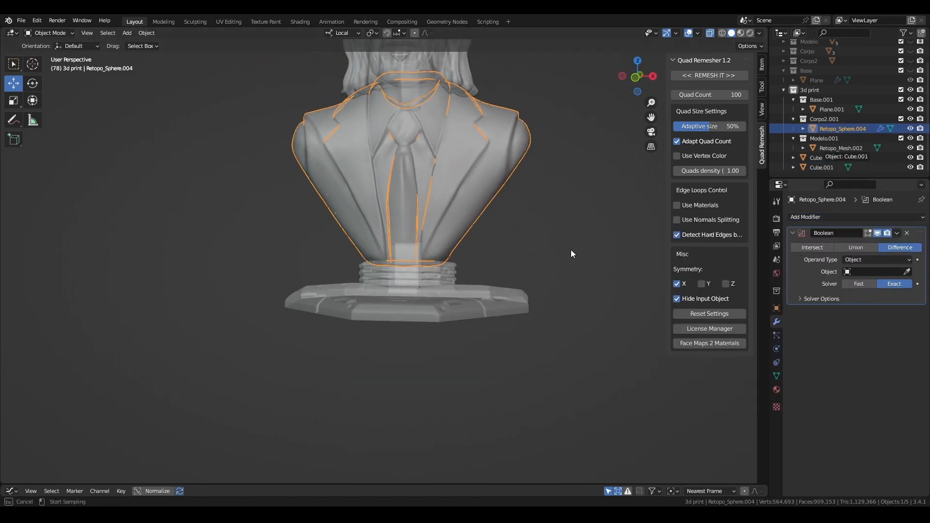
{"action": "mouse_move", "coordinate": [571, 248]}
{"action": "middle_mouse_down"}
{"action": "mouse_move", "coordinate": [530, 199]}
{"action": "mouse_move", "coordinate": [560, 242]}
{"action": "middle_mouse_up"}
{"action": "scroll", "coordinate": [560, 242], "scroll_direction": "up", "scroll_amount": 3}
{"action": "left_click", "coordinate": [897, 233]}
{"action": "left_click", "coordinate": [871, 244]}
- Hide Cube.001 and the suit body mesh, and examine the base's peg with X-ray off
{"action": "middle_click_drag", "start_coordinate": [611, 213], "coordinate": [603, 243]}
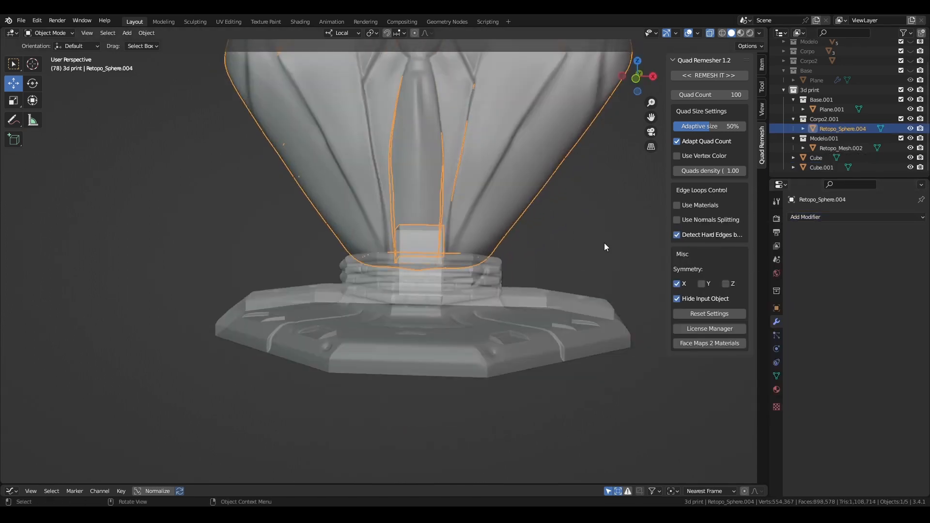
{"action": "scroll", "coordinate": [603, 242], "scroll_direction": "down", "scroll_amount": 3}
{"action": "left_click", "coordinate": [910, 167]}
{"action": "scroll", "coordinate": [568, 243], "scroll_direction": "up", "scroll_amount": 2}
{"action": "middle_click_drag", "start_coordinate": [580, 211], "coordinate": [570, 264]}
{"action": "left_click", "coordinate": [910, 129]}
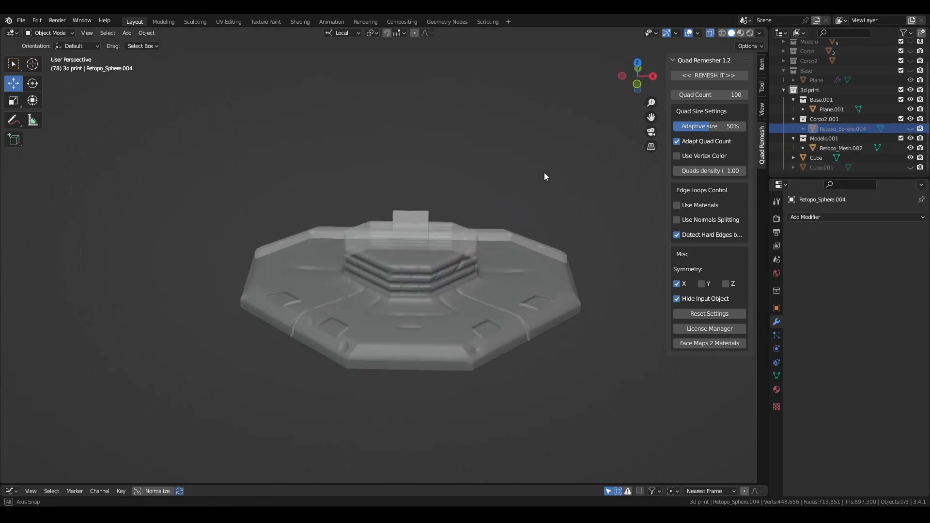
{"action": "key", "text": "alt+z"}
{"action": "middle_click_drag", "start_coordinate": [545, 173], "coordinate": [546, 120]}
- Show the suit body, temporarily hide the base collection, and examine the socket under the body
{"action": "left_click", "coordinate": [910, 129]}
{"action": "left_click", "coordinate": [910, 100]}
{"action": "middle_click_drag", "start_coordinate": [607, 165], "coordinate": [646, 346]}
{"action": "left_click", "coordinate": [910, 100]}
- Hide the Modelo.001 collection to expose the upper block Cube inside the shirt collar
{"action": "left_click", "coordinate": [910, 138]}
{"action": "scroll", "coordinate": [581, 194], "scroll_direction": "up", "scroll_amount": 3}
{"action": "middle_click_drag", "start_coordinate": [557, 145], "coordinate": [581, 252], "text": "shift"}
{"action": "left_click", "coordinate": [477, 208]}
{"action": "scroll", "coordinate": [512, 181], "scroll_direction": "up", "scroll_amount": 3}
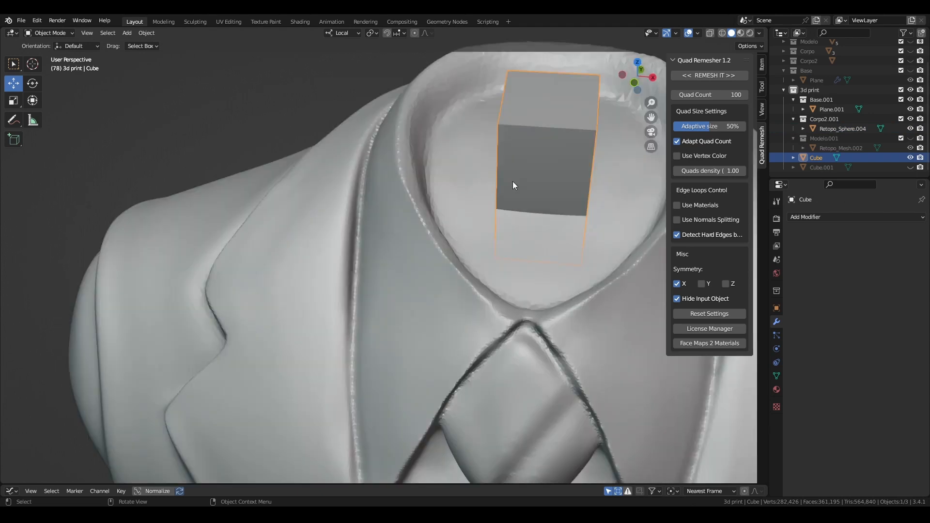
{"action": "middle_click_drag", "start_coordinate": [583, 125], "coordinate": [539, 202], "text": "shift"}
{"action": "scroll", "coordinate": [537, 203], "scroll_direction": "down", "scroll_amount": 7}
- Add a Boolean modifier to the suit body, unite it with the block Cube using Union, and apply the modifier
{"action": "left_click", "coordinate": [487, 268]}
{"action": "left_click", "coordinate": [814, 218]}
{"action": "left_click", "coordinate": [718, 265]}
{"action": "scroll", "coordinate": [600, 257], "scroll_direction": "up", "scroll_amount": 4}
{"action": "left_click", "coordinate": [907, 272]}
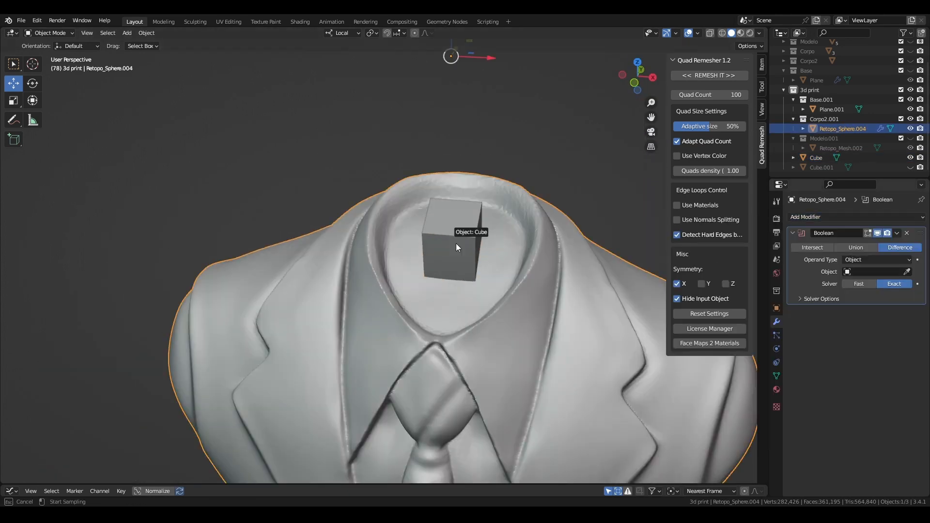
{"action": "left_click", "coordinate": [455, 244]}
{"action": "left_click", "coordinate": [857, 248]}
{"action": "middle_click_drag", "start_coordinate": [619, 264], "coordinate": [620, 244]}
{"action": "left_click", "coordinate": [897, 233]}
{"action": "left_click", "coordinate": [872, 244]}
- Show the Modelo.001 collection and turn on X-ray to see the peg between collar and head
{"action": "middle_click_drag", "start_coordinate": [564, 224], "coordinate": [565, 234]}
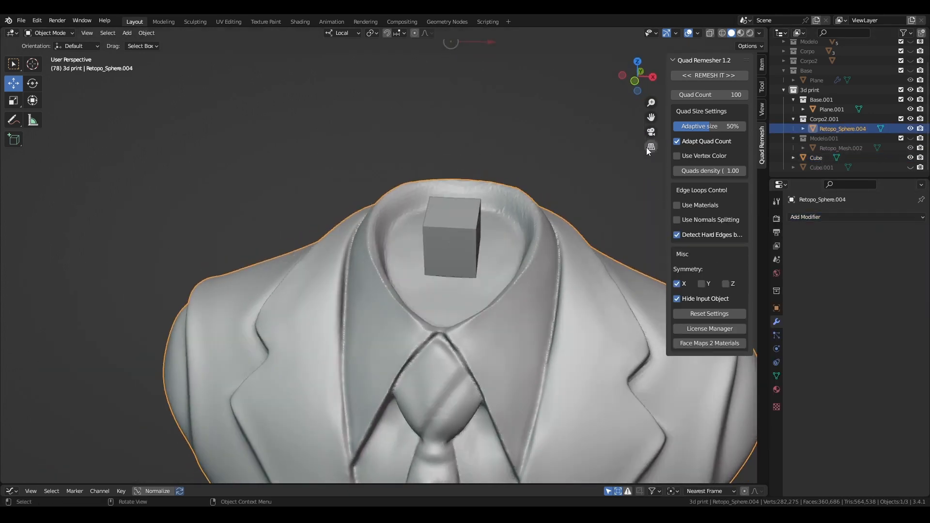
{"action": "left_click", "coordinate": [910, 129]}
{"action": "left_click", "coordinate": [910, 129]}
{"action": "left_click", "coordinate": [910, 138]}
{"action": "scroll", "coordinate": [625, 149], "scroll_direction": "down", "scroll_amount": 4}
{"action": "middle_click_drag", "start_coordinate": [626, 150], "coordinate": [621, 133]}
{"action": "key", "text": "alt+z"}
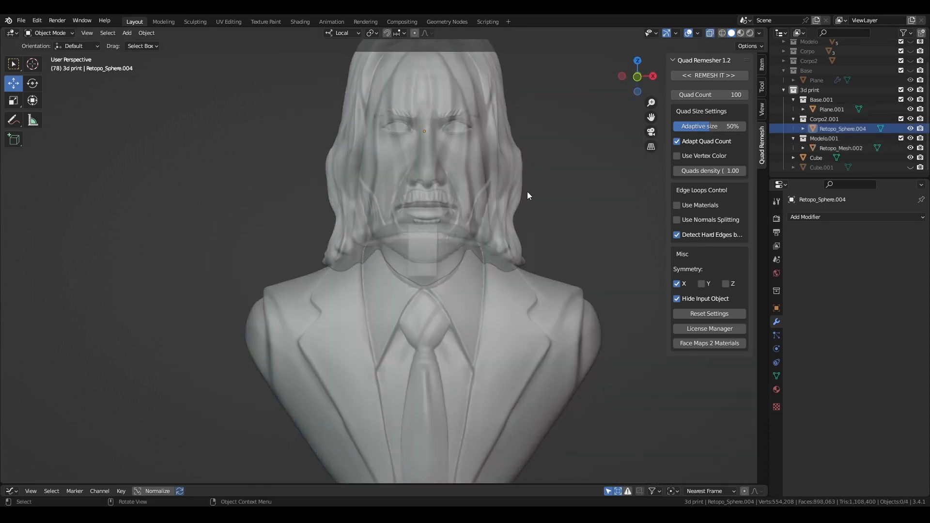
{"action": "scroll", "coordinate": [527, 190], "scroll_direction": "up", "scroll_amount": 4}
- Select the whole mesh of the upper block Cube in edit mode and try scaling it
{"action": "left_click", "coordinate": [466, 225]}
{"action": "mouse_move", "coordinate": [593, 167]}
{"action": "middle_mouse_down"}
{"action": "mouse_move", "coordinate": [601, 153]}
{"action": "mouse_move", "coordinate": [597, 165]}
{"action": "middle_mouse_up"}
{"action": "key", "text": "Tab"}
{"action": "scroll", "coordinate": [368, 112], "scroll_direction": "down", "scroll_amount": 4}
{"action": "key", "text": "a"}
{"action": "key", "text": "alt+s"}
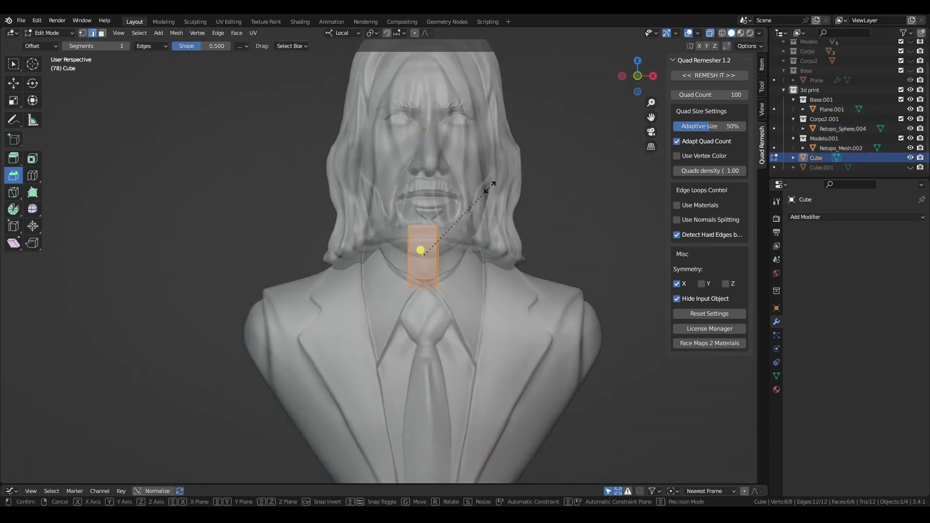
{"action": "left_click", "coordinate": [489, 187]}
- Hide the Modelo.001 collection, try scaling the upper block's mesh up slightly, and undo that resize
{"action": "scroll", "coordinate": [489, 187], "scroll_direction": "up", "scroll_amount": 5}
{"action": "middle_click_drag", "start_coordinate": [491, 188], "coordinate": [492, 169]}
{"action": "left_click", "coordinate": [910, 138]}
{"action": "middle_click_drag", "start_coordinate": [545, 193], "coordinate": [533, 198]}
{"action": "scroll", "coordinate": [533, 198], "scroll_direction": "up", "scroll_amount": 4}
{"action": "key", "text": "s"}
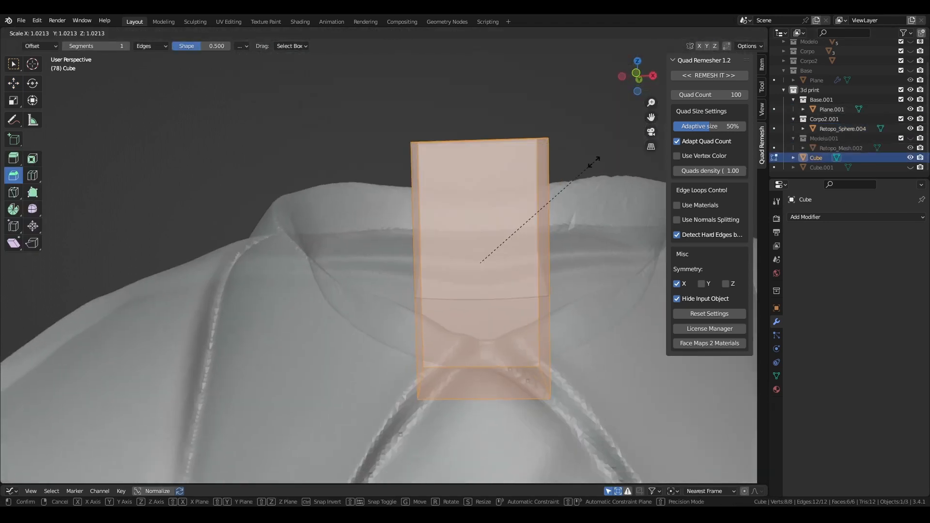
{"action": "left_click", "coordinate": [602, 158]}
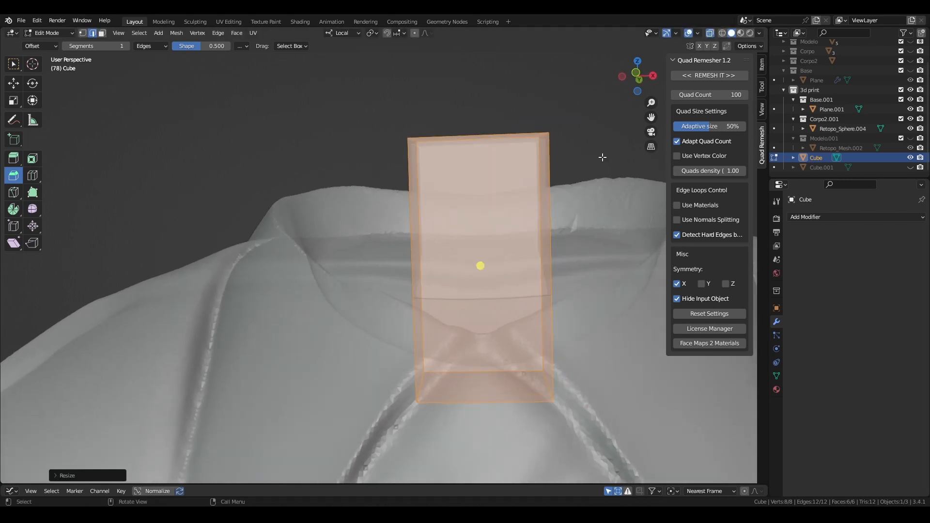
{"action": "middle_click_drag", "start_coordinate": [602, 158], "coordinate": [588, 140]}
{"action": "key", "text": "ctrl+z"}
- Scale the upper block's mesh up slightly as clearance, show the Modelo.001 collection, and deselect the mesh
{"action": "key", "text": "s"}
{"action": "left_click", "coordinate": [605, 154]}
{"action": "scroll", "coordinate": [578, 178], "scroll_direction": "down", "scroll_amount": 6}
{"action": "left_click", "coordinate": [910, 138]}
{"action": "key", "text": "alt+a"}
{"action": "middle_click_drag", "start_coordinate": [610, 182], "coordinate": [576, 186]}
- Try to add a Boolean modifier to the head mesh Retopo_Mesh.002 and assign its object
{"action": "left_click", "coordinate": [821, 148]}
{"action": "left_click", "coordinate": [820, 217]}
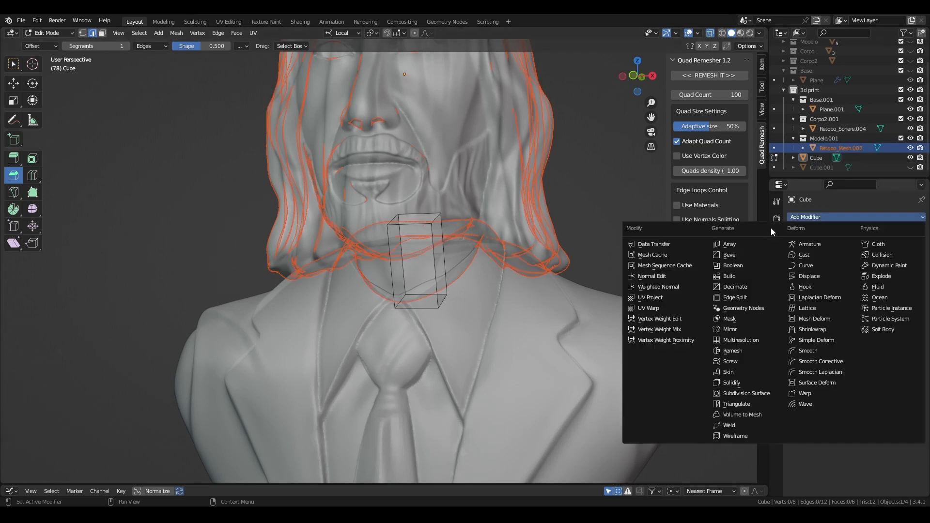
{"action": "left_click", "coordinate": [728, 266]}
{"action": "left_click", "coordinate": [872, 272]}
{"action": "left_click", "coordinate": [907, 271]}
{"action": "left_click", "coordinate": [816, 148]}
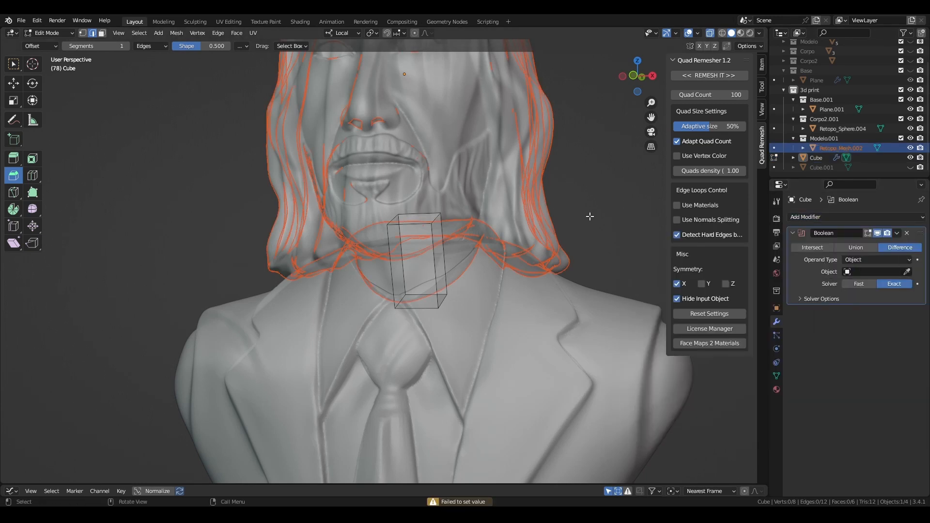
- Return to object mode and remove the misplaced Boolean modifier from the upper block Cube
{"action": "scroll", "coordinate": [590, 212], "scroll_direction": "down", "scroll_amount": 5}
{"action": "key", "text": "Tab"}
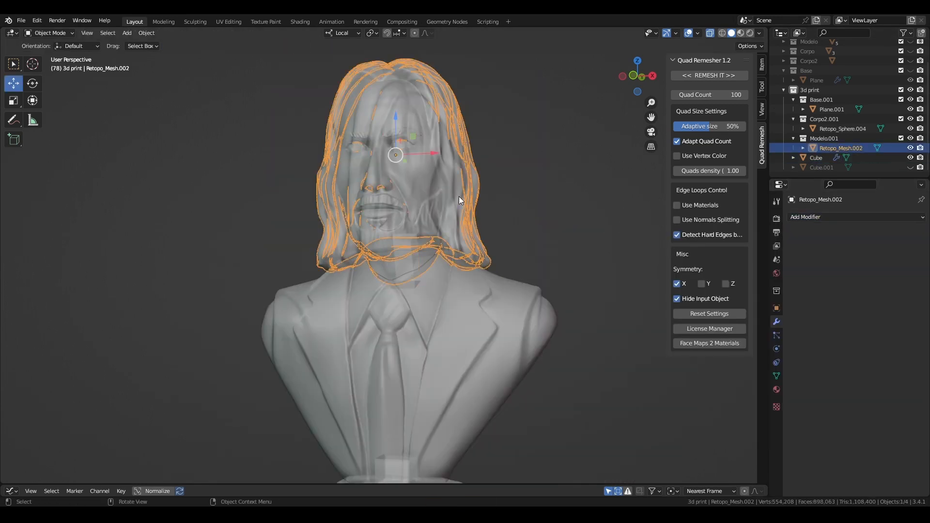
{"action": "left_click", "coordinate": [818, 159]}
{"action": "left_click", "coordinate": [911, 235]}
{"action": "middle_click_drag", "start_coordinate": [619, 207], "coordinate": [641, 192]}
{"action": "scroll", "coordinate": [571, 190], "scroll_direction": "up", "scroll_amount": 6}
{"action": "left_click", "coordinate": [560, 191]}
{"action": "key", "text": "alt+a"}
- Cut the upper block Cube out of the head mesh Retopo_Mesh.002 with a Boolean Difference modifier and apply it
{"action": "scroll", "coordinate": [557, 194], "scroll_direction": "down", "scroll_amount": 5}
{"action": "left_click", "coordinate": [835, 149]}
{"action": "middle_click_drag", "start_coordinate": [560, 191], "coordinate": [531, 199]}
{"action": "left_click", "coordinate": [824, 217]}
{"action": "left_click", "coordinate": [728, 266]}
{"action": "scroll", "coordinate": [595, 233], "scroll_direction": "up", "scroll_amount": 3}
{"action": "left_click", "coordinate": [907, 271]}
{"action": "left_click", "coordinate": [817, 158]}
{"action": "scroll", "coordinate": [572, 189], "scroll_direction": "up", "scroll_amount": 5}
{"action": "left_click", "coordinate": [897, 233]}
{"action": "left_click", "coordinate": [877, 244]}
{"action": "scroll", "coordinate": [533, 201], "scroll_direction": "down", "scroll_amount": 4}
{"action": "scroll", "coordinate": [533, 202], "scroll_direction": "down", "scroll_amount": 7}
{"action": "left_click", "coordinate": [533, 201]}
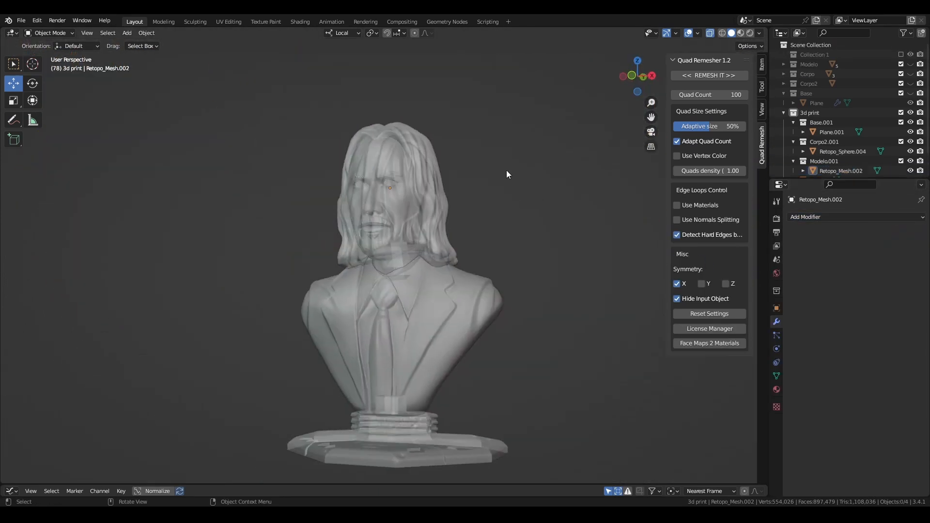
- Turn off X-ray display and hide the body mesh Retopo_Sphere.004 and the upper block Cube to expose the head's underside
{"action": "key", "text": "alt+z"}
{"action": "scroll", "coordinate": [455, 272], "scroll_direction": "up", "scroll_amount": 4}
{"action": "left_click", "coordinate": [455, 272]}
{"action": "middle_click_drag", "start_coordinate": [455, 272], "coordinate": [472, 242]}
{"action": "left_click", "coordinate": [910, 151]}
{"action": "middle_click_drag", "start_coordinate": [588, 186], "coordinate": [721, 163]}
{"action": "scroll", "coordinate": [871, 155], "scroll_direction": "down", "scroll_amount": 3}
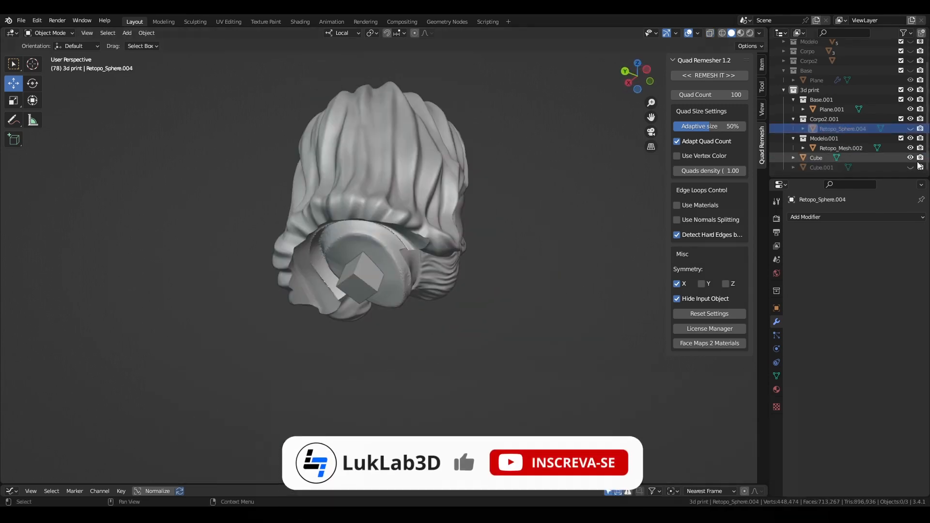
{"action": "left_click", "coordinate": [910, 158]}
- Smooth the jagged edges around the neck socket of the head mesh Retopo_Mesh.002 in Sculpt Mode with the Scrape/Peaks brush
{"action": "scroll", "coordinate": [485, 189], "scroll_direction": "up", "scroll_amount": 4}
{"action": "mouse_move", "coordinate": [516, 184]}
{"action": "middle_mouse_down"}
{"action": "mouse_move", "coordinate": [571, 216]}
{"action": "mouse_move", "coordinate": [594, 192]}
{"action": "mouse_move", "coordinate": [465, 213]}
{"action": "middle_mouse_up"}
{"action": "left_click", "coordinate": [594, 192]}
{"action": "key", "text": "ctrl+Tab"}
{"action": "left_click", "coordinate": [594, 221]}
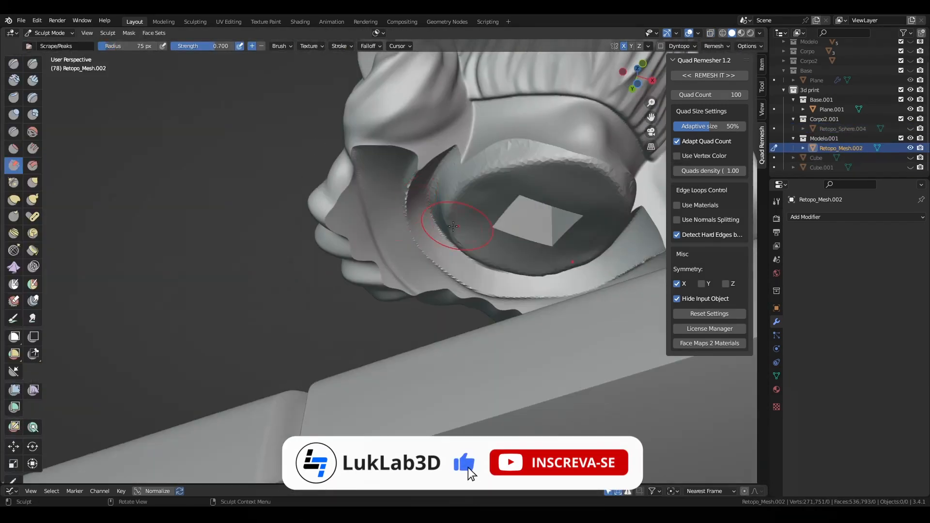
{"action": "left_click_drag", "start_coordinate": [448, 218], "coordinate": [421, 169]}
{"action": "mouse_move", "coordinate": [465, 242]}
{"action": "middle_mouse_down"}
{"action": "mouse_move", "coordinate": [525, 263]}
{"action": "mouse_move", "coordinate": [416, 310]}
{"action": "middle_mouse_up"}
{"action": "left_click_drag", "start_coordinate": [394, 348], "coordinate": [417, 310]}
{"action": "mouse_move", "coordinate": [523, 291]}
{"action": "middle_mouse_down"}
{"action": "mouse_move", "coordinate": [609, 193]}
{"action": "mouse_move", "coordinate": [572, 160]}
{"action": "middle_mouse_up"}
{"action": "scroll", "coordinate": [608, 194], "scroll_direction": "up", "scroll_amount": 2}
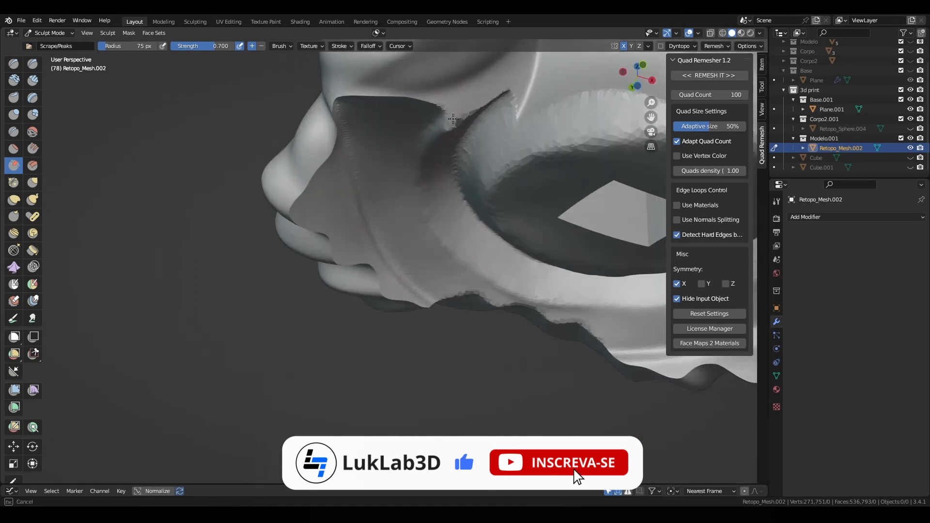
{"action": "left_click_drag", "start_coordinate": [450, 124], "coordinate": [513, 94]}
{"action": "middle_click_drag", "start_coordinate": [513, 95], "coordinate": [436, 106]}
{"action": "middle_click_drag", "start_coordinate": [561, 141], "coordinate": [465, 193]}
{"action": "left_click_drag", "start_coordinate": [426, 291], "coordinate": [509, 295]}
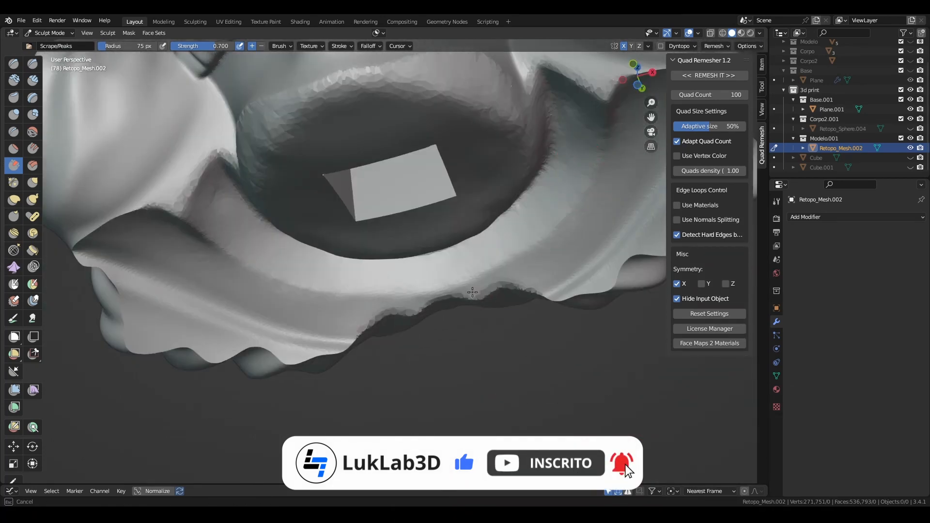
- Show the body mesh Retopo_Sphere.004 again, return the head to Object Mode, and deselect everything
{"action": "scroll", "coordinate": [485, 242], "scroll_direction": "down", "scroll_amount": 6}
{"action": "middle_click_drag", "start_coordinate": [484, 243], "coordinate": [630, 252]}
{"action": "left_click", "coordinate": [910, 129]}
{"action": "scroll", "coordinate": [590, 232], "scroll_direction": "down", "scroll_amount": 2}
{"action": "mouse_move", "coordinate": [615, 213]}
{"action": "middle_mouse_down"}
{"action": "mouse_move", "coordinate": [589, 232]}
{"action": "mouse_move", "coordinate": [378, 223]}
{"action": "mouse_move", "coordinate": [557, 208]}
{"action": "mouse_move", "coordinate": [533, 194]}
{"action": "middle_mouse_up"}
{"action": "scroll", "coordinate": [484, 193], "scroll_direction": "down", "scroll_amount": 1}
{"action": "key", "text": "ctrl+Tab"}
{"action": "left_click", "coordinate": [312, 150]}
{"action": "left_click", "coordinate": [192, 80]}
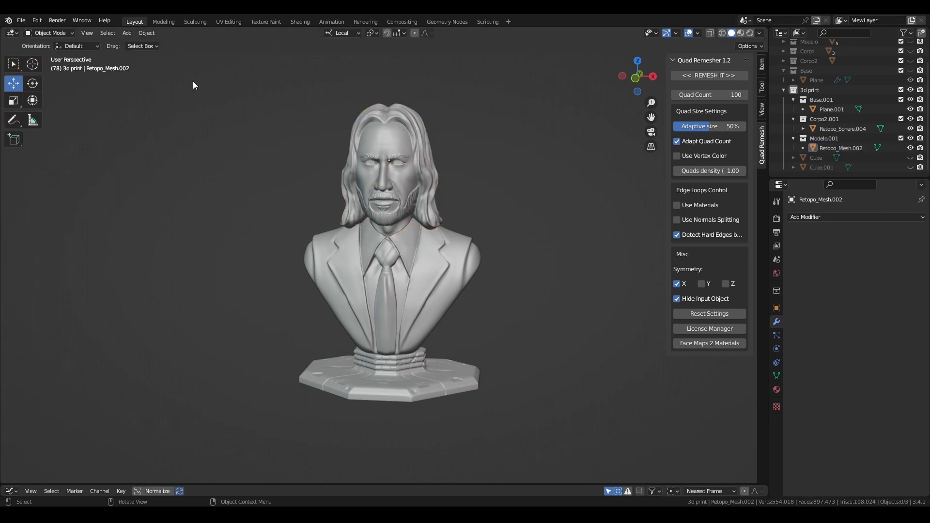
- Undo the deselection of the head mesh Retopo_Mesh.002 and start exporting it
{"action": "left_click", "coordinate": [21, 21]}
{"action": "key", "text": "ctrl+z"}
{"action": "left_click", "coordinate": [21, 20]}
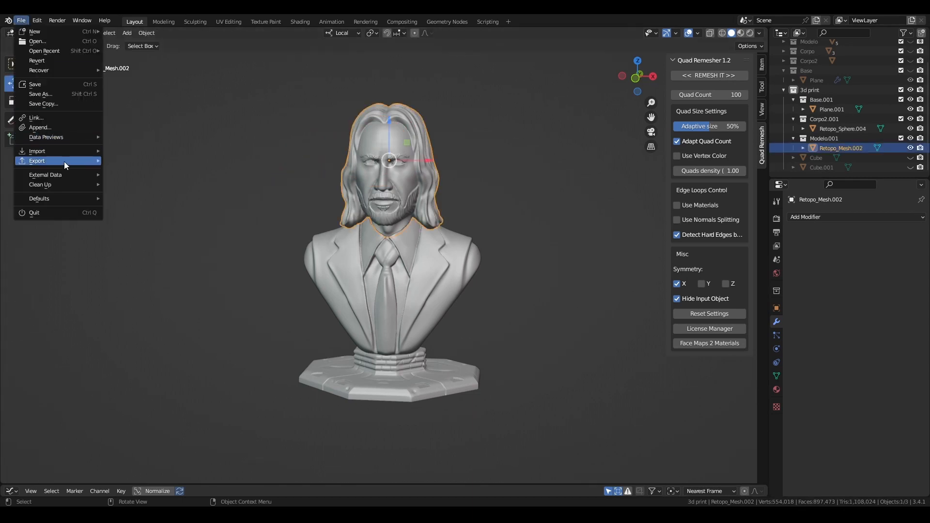